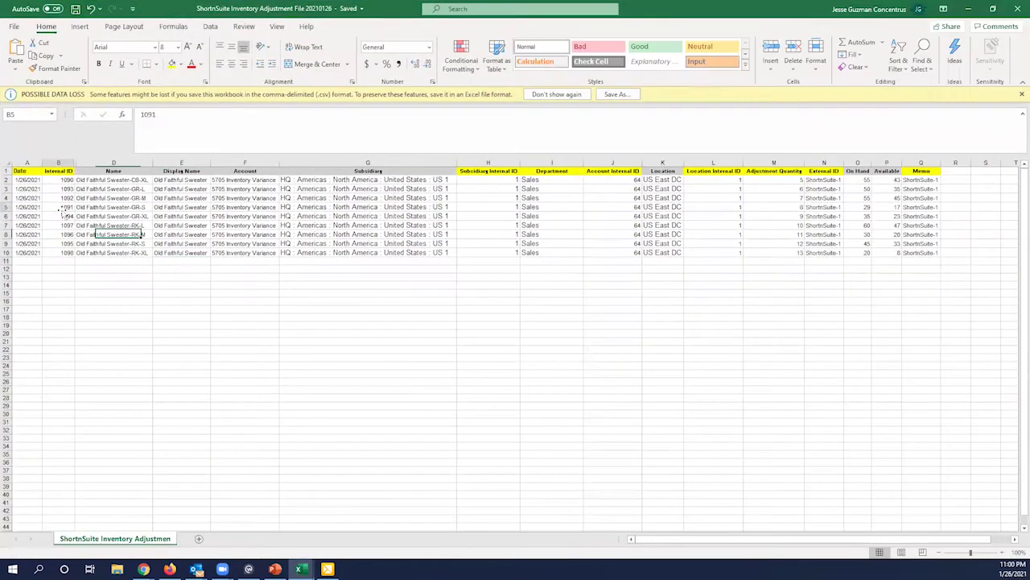
Step: Check the Date and Internal ID headers and values, then select the Account Internal ID column
left_click(58, 207)
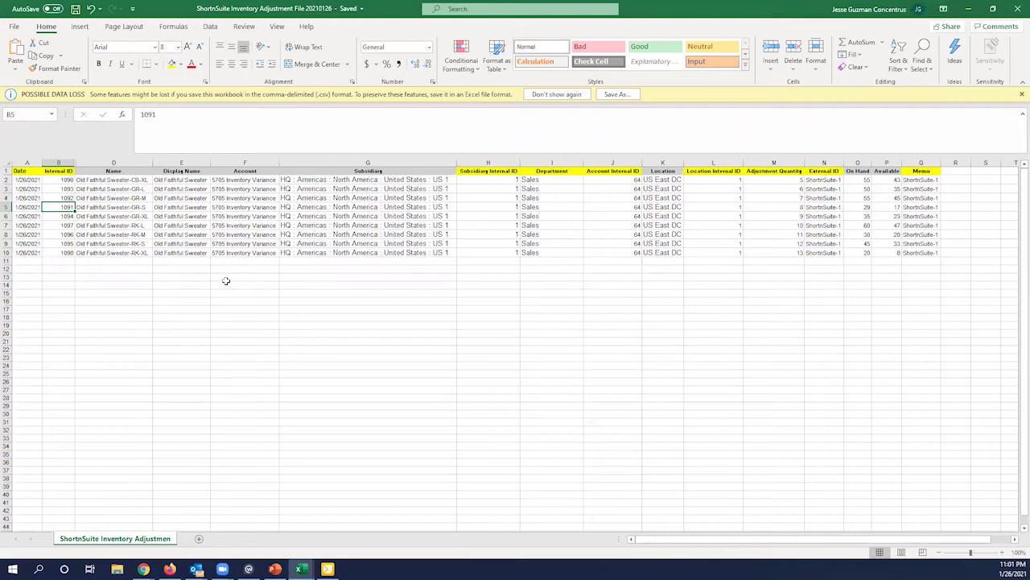
left_click(17, 173)
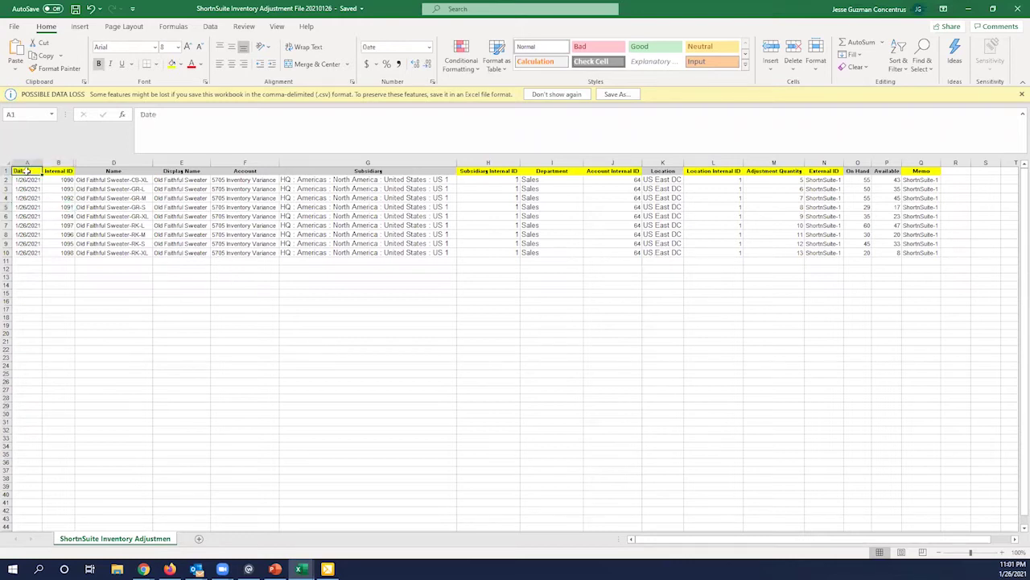
left_click(53, 172)
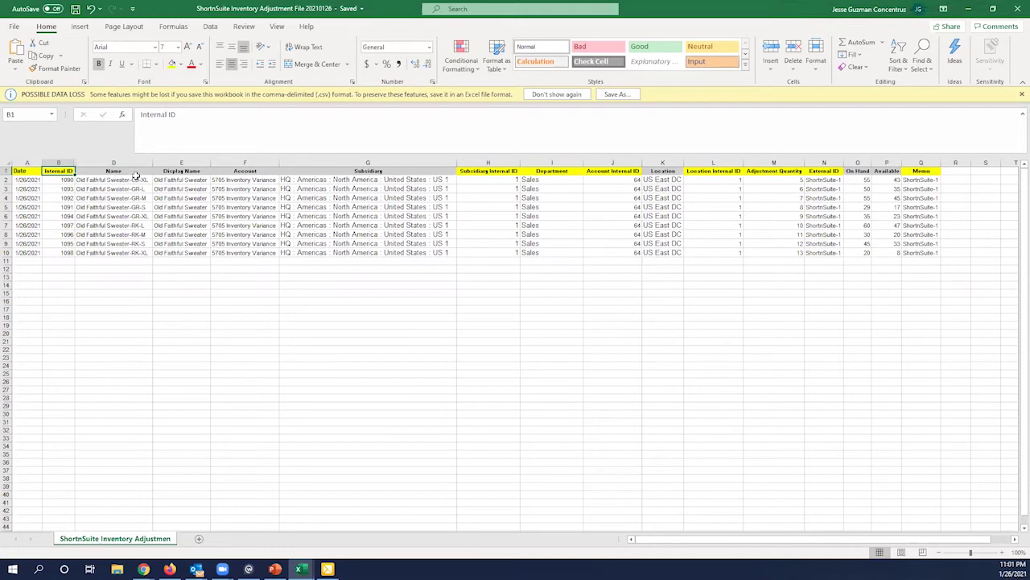
left_click(61, 178)
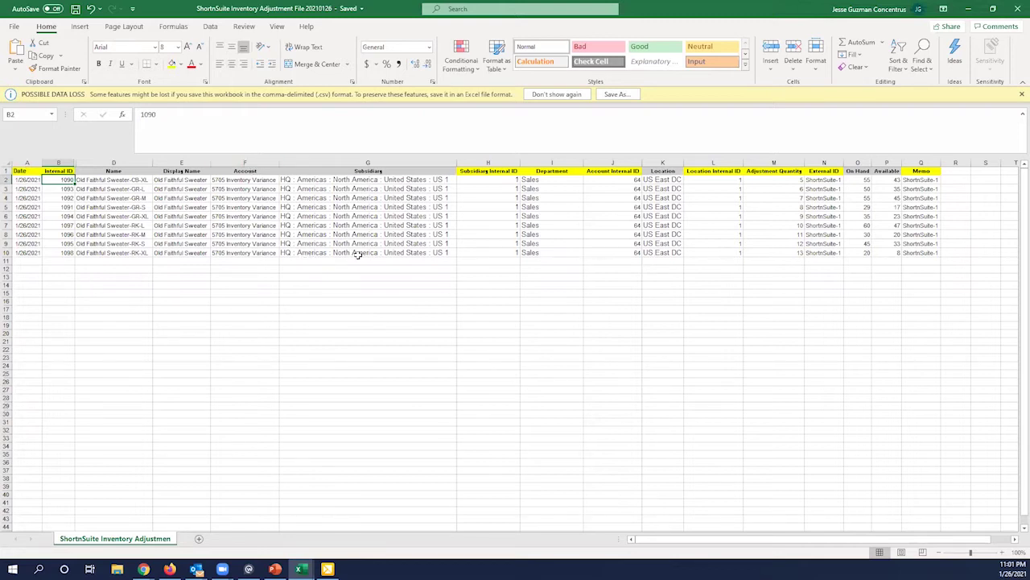
left_click(619, 163)
Step: Cut the Account Internal ID column and insert it at column G, before Subsidiary
right_click(619, 162)
left_click(644, 170)
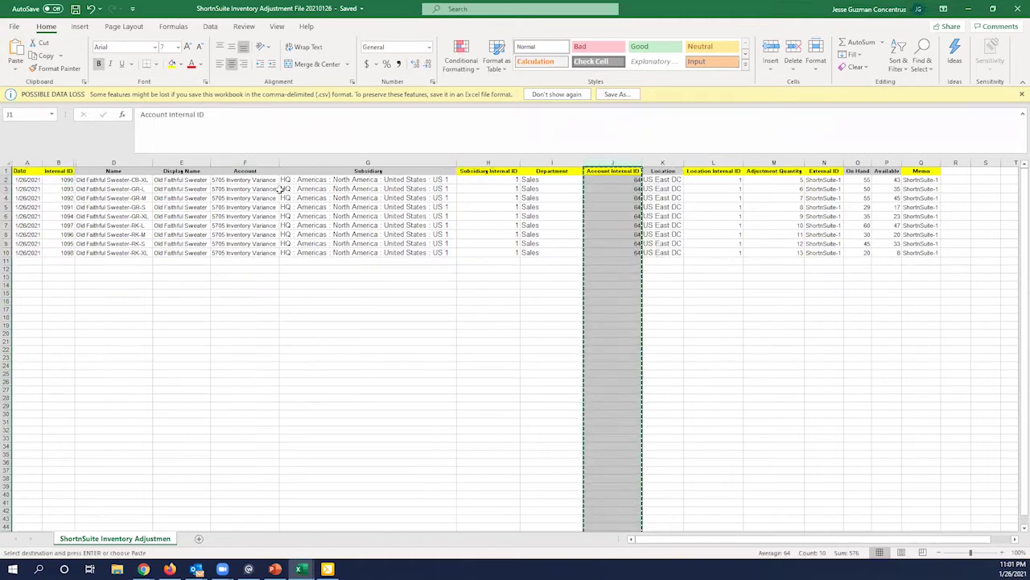
right_click(297, 163)
left_click(337, 250)
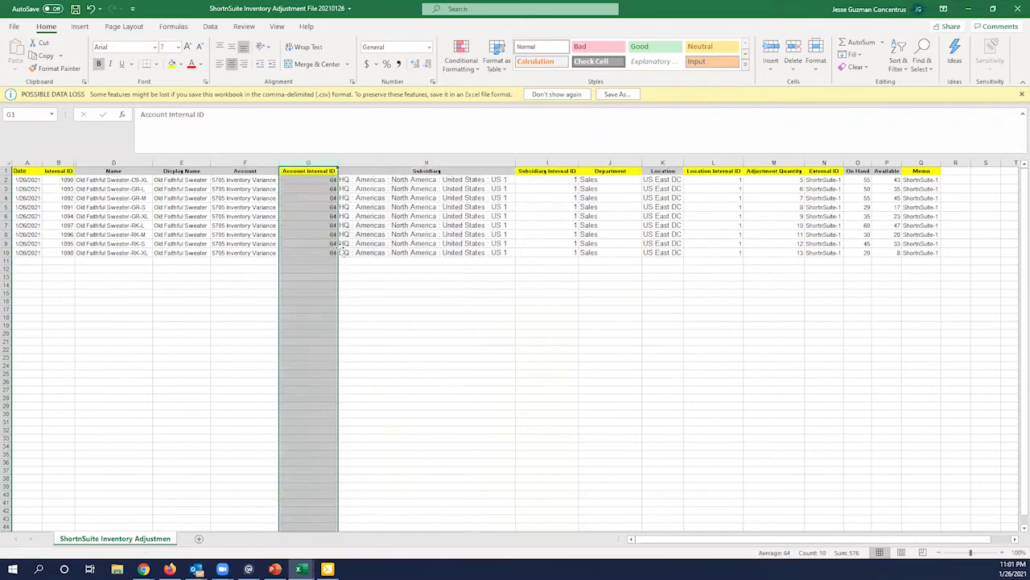
left_click(342, 253)
Step: Verify the Account, Account Internal ID 64, Subsidiary and Department values in row 2
left_click(247, 181)
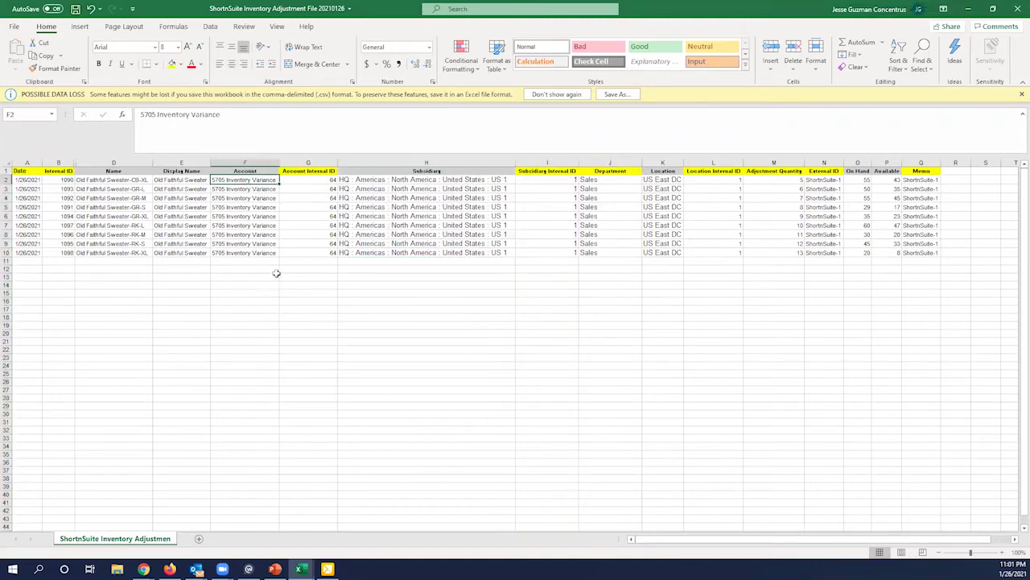
left_click(317, 179)
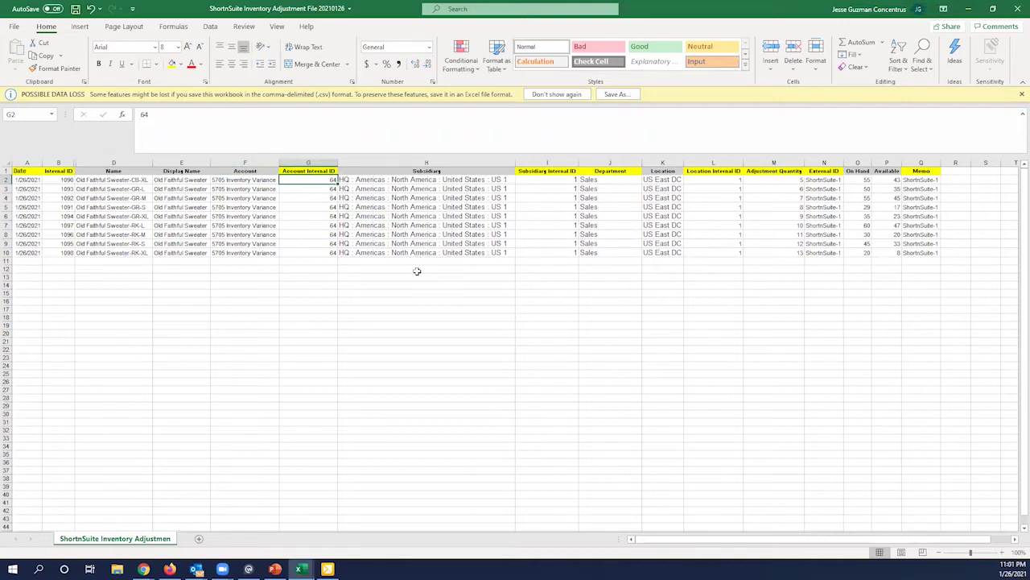
left_click(416, 179)
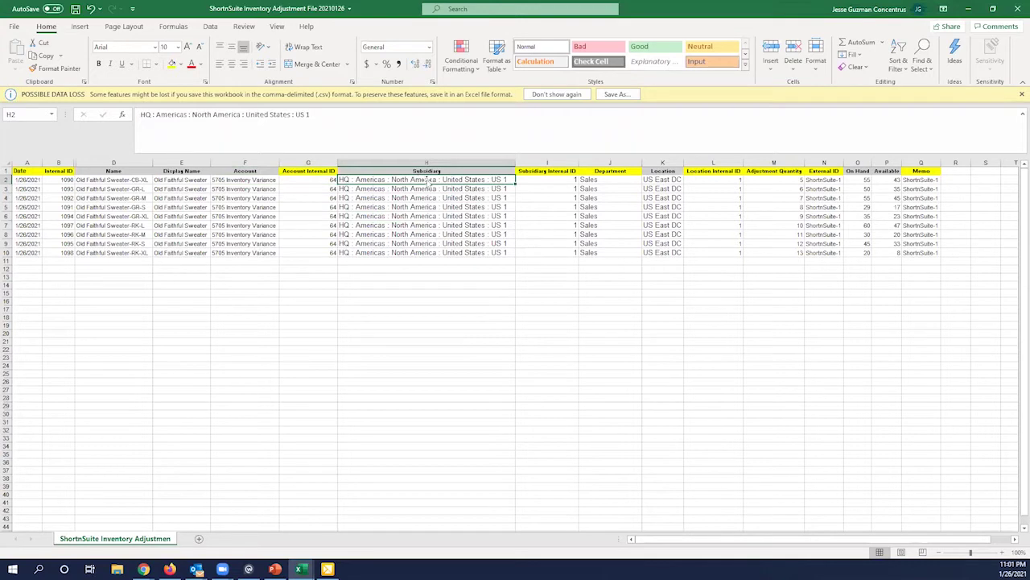
left_click(541, 182)
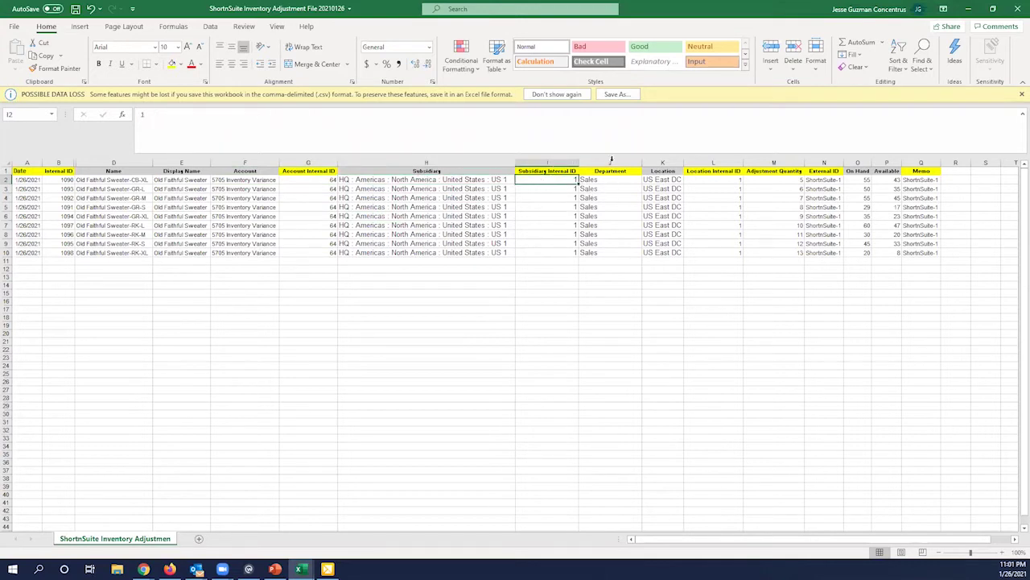
left_click(585, 163)
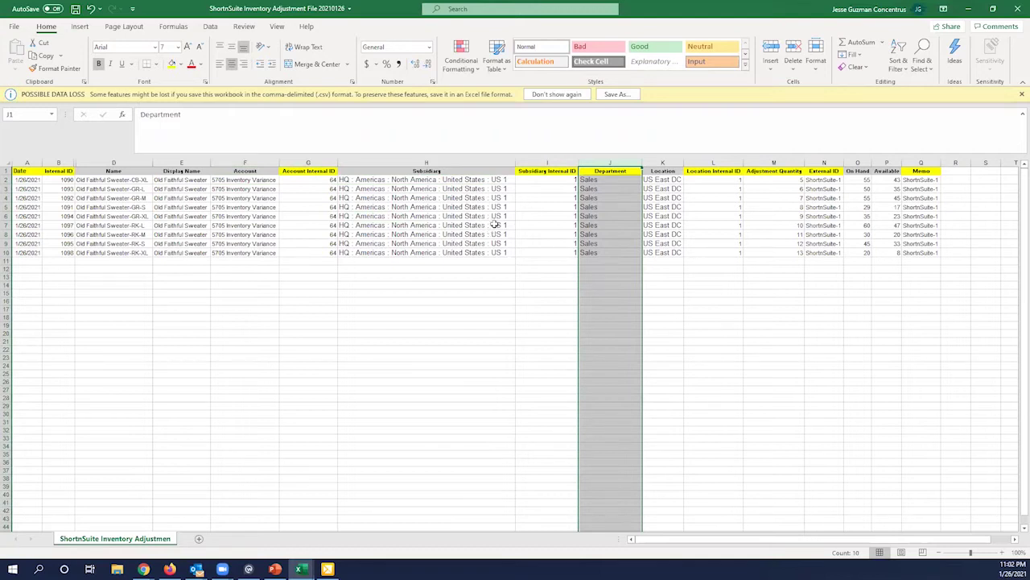
Step: Review the location US East DC, Adjustment Quantities 5–13, and the On Hand and Available columns
left_click(731, 172)
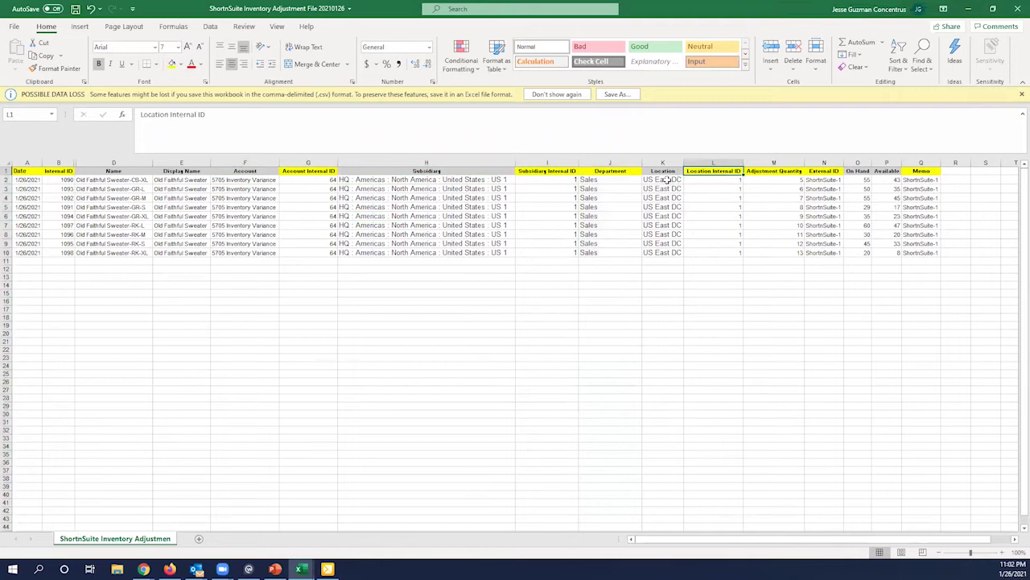
left_click(666, 179)
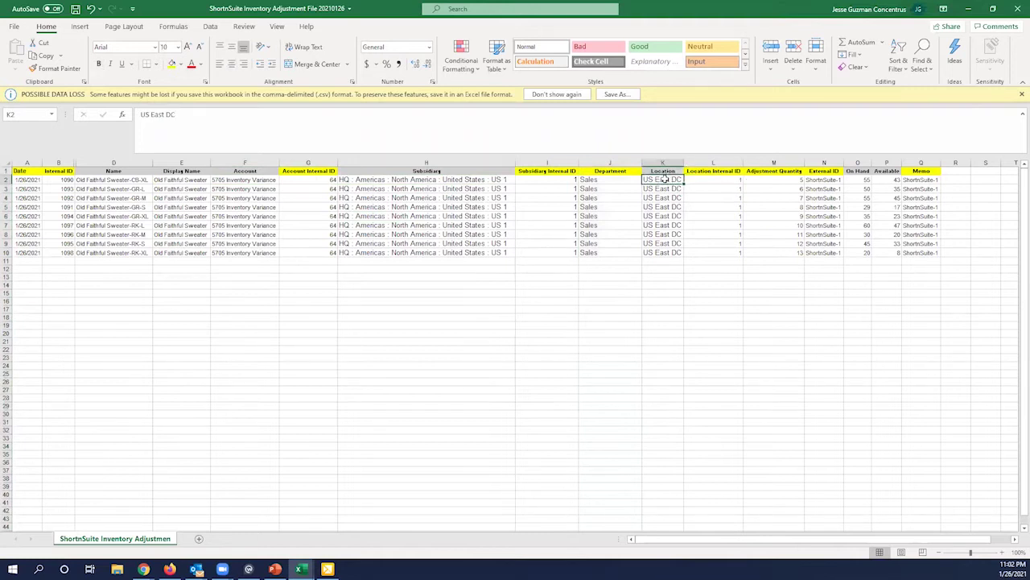
left_click(721, 183)
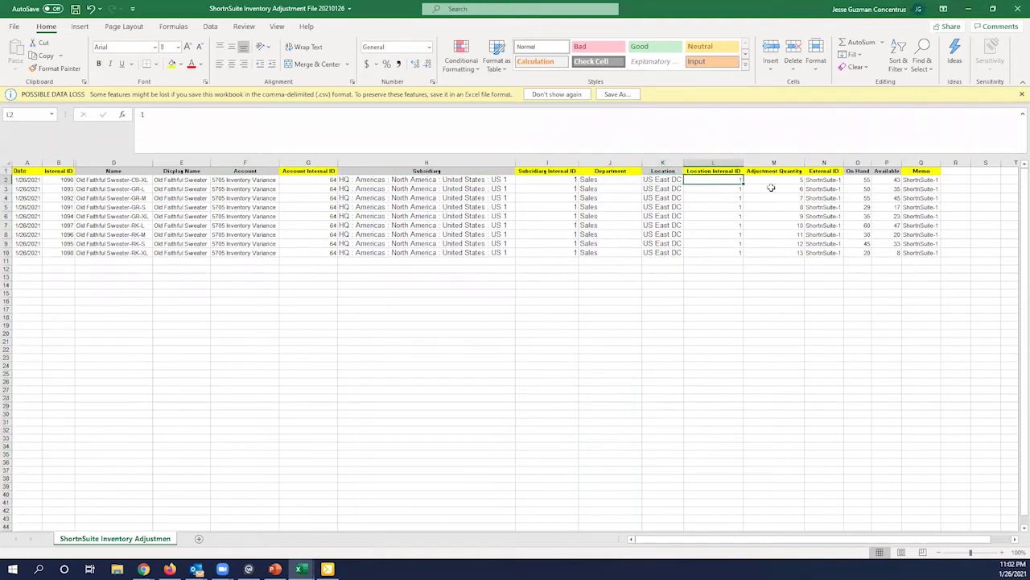
left_click(780, 172)
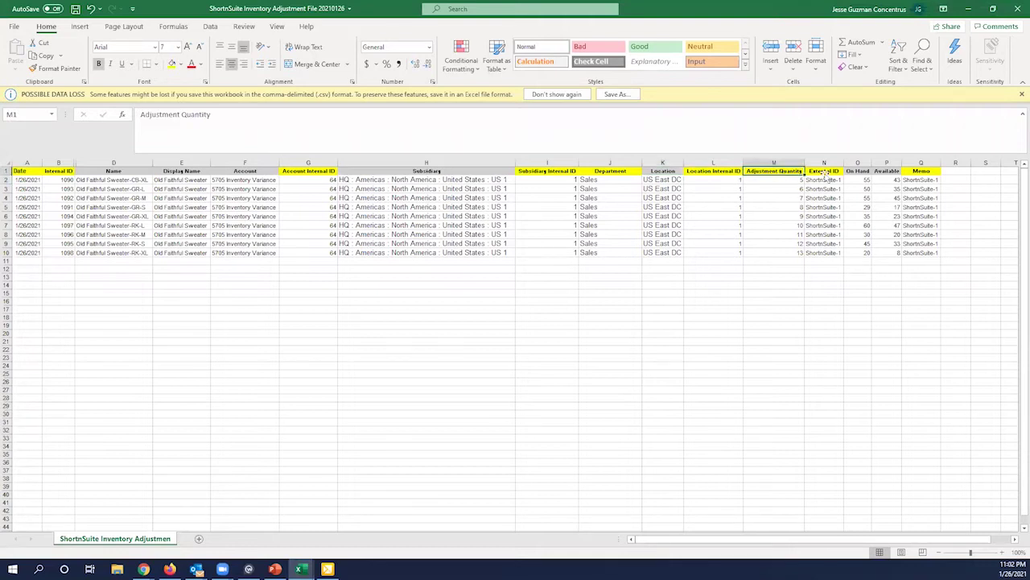
left_click(825, 173)
left_click(905, 173)
left_click_drag(859, 163, 893, 162)
left_click(879, 222)
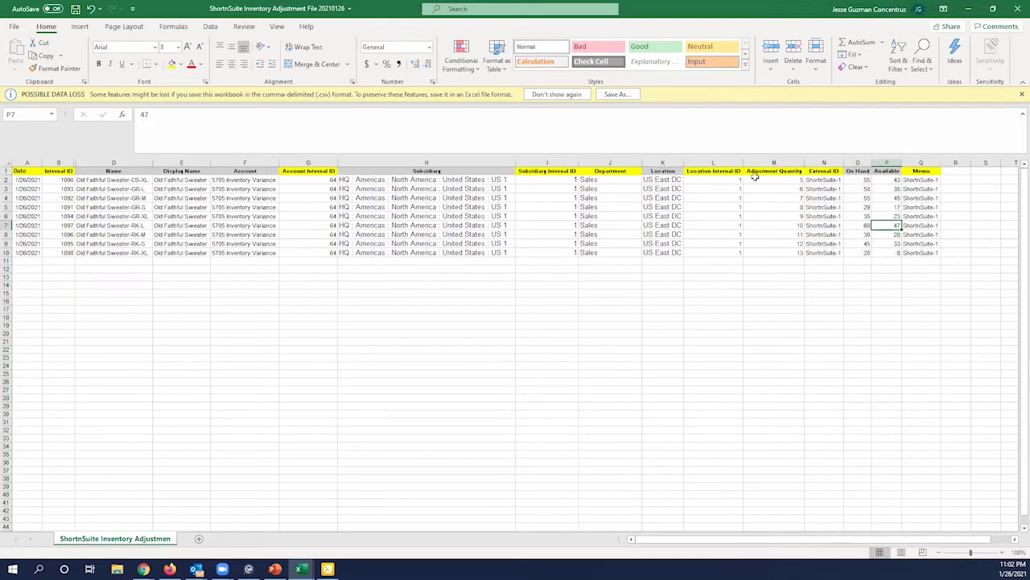
left_click_drag(803, 180, 802, 188)
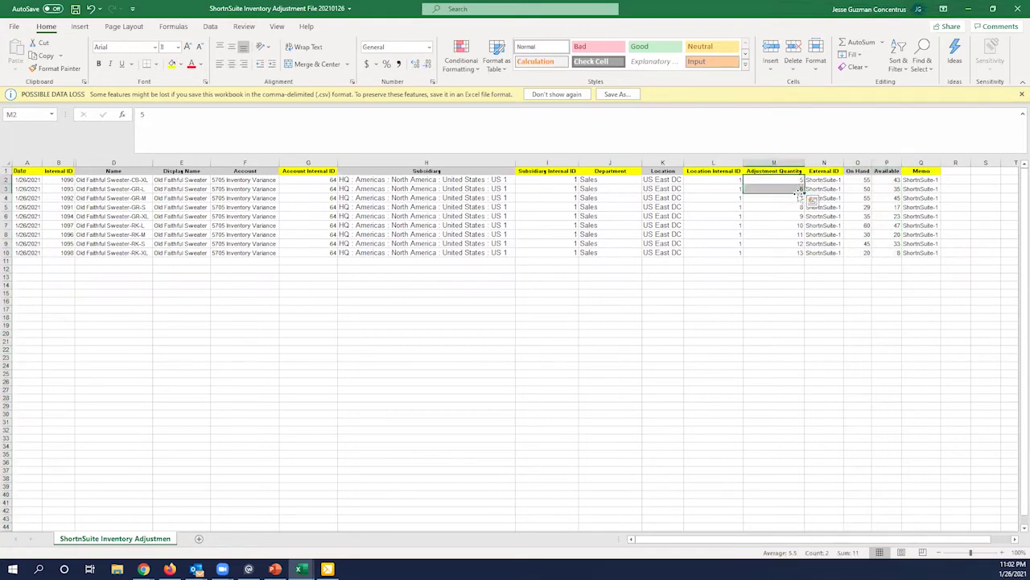
left_click(794, 254)
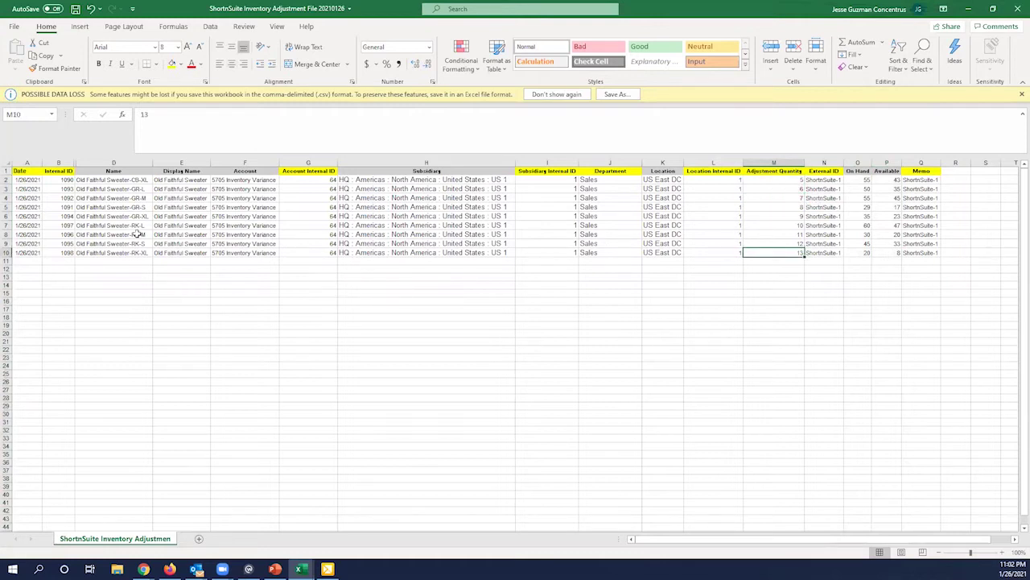
Step: Unhide column C so Line ID values 1–9 show between Internal ID and Name
left_click_drag(60, 165, 114, 165)
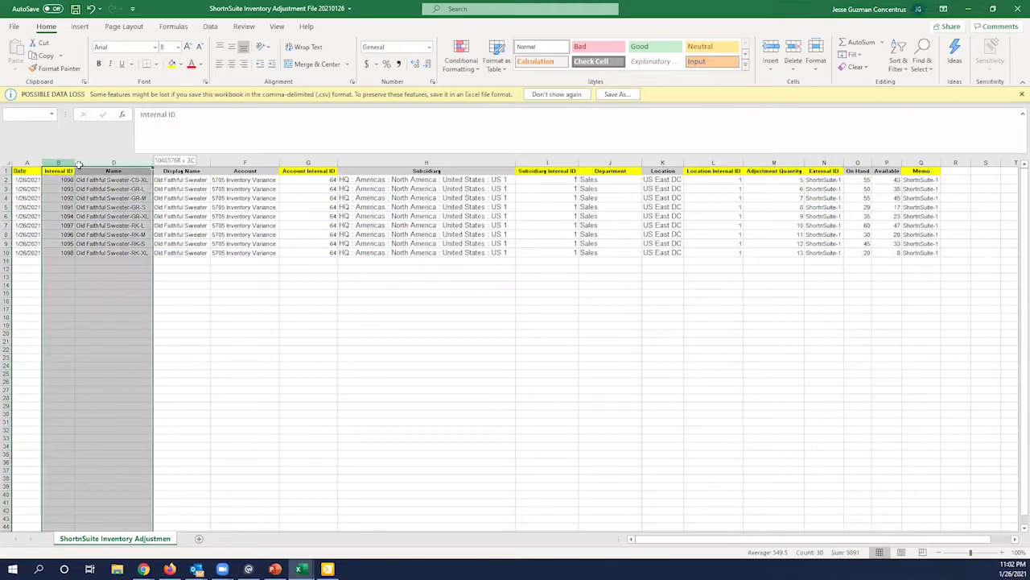
right_click(133, 197)
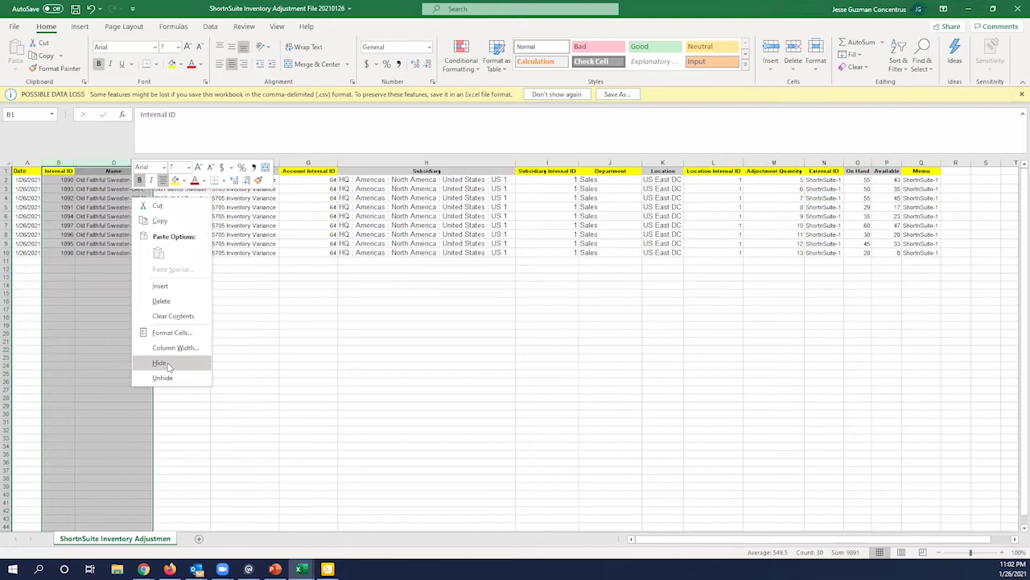
left_click(168, 364)
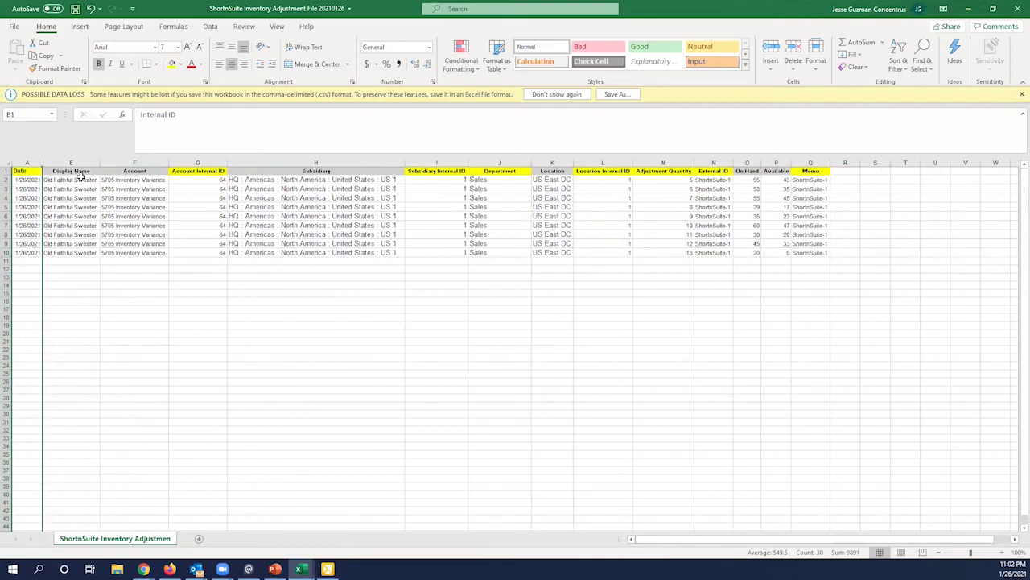
key("ctrl+z")
right_click(73, 165)
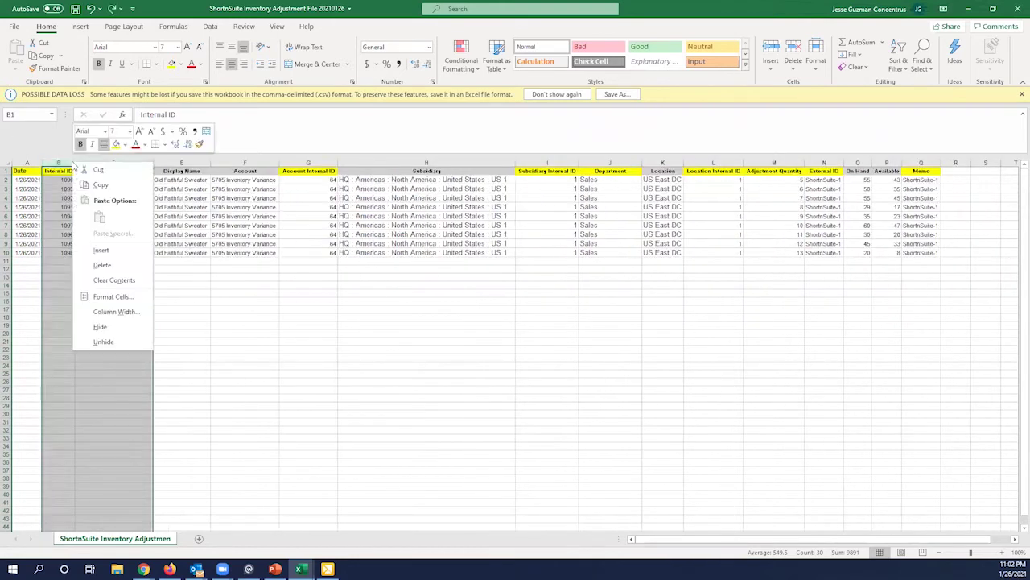
left_click(104, 342)
left_click(110, 272)
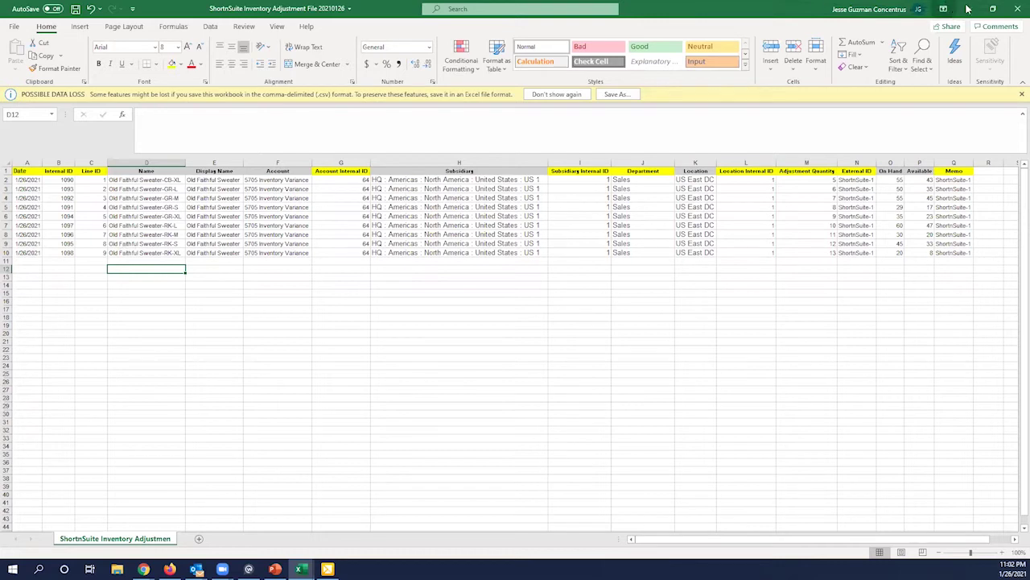
Step: Save the spreadsheet and start NetSuite's Import CSV Records assistant
left_click(75, 9)
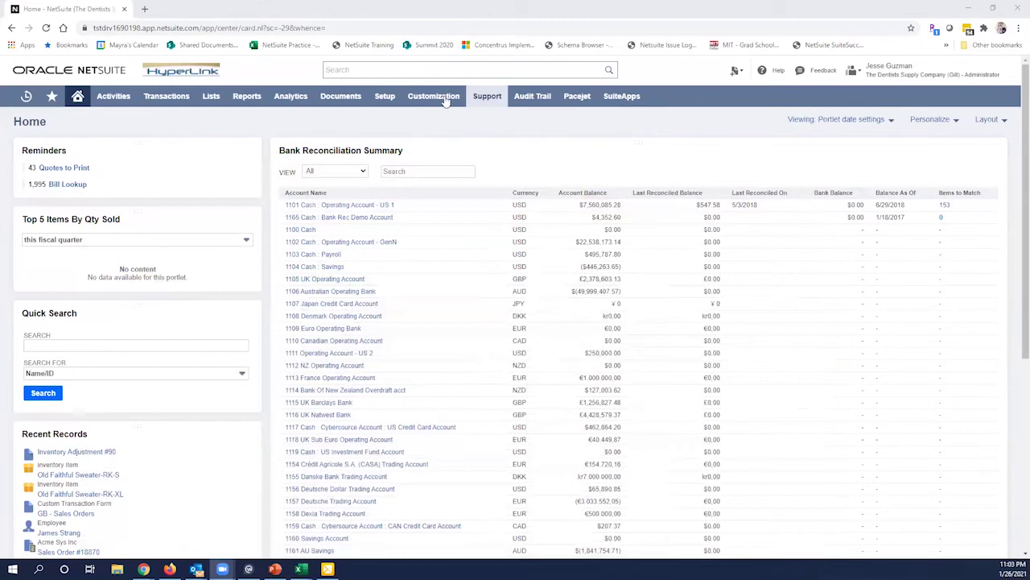
mouse_move(384, 96)
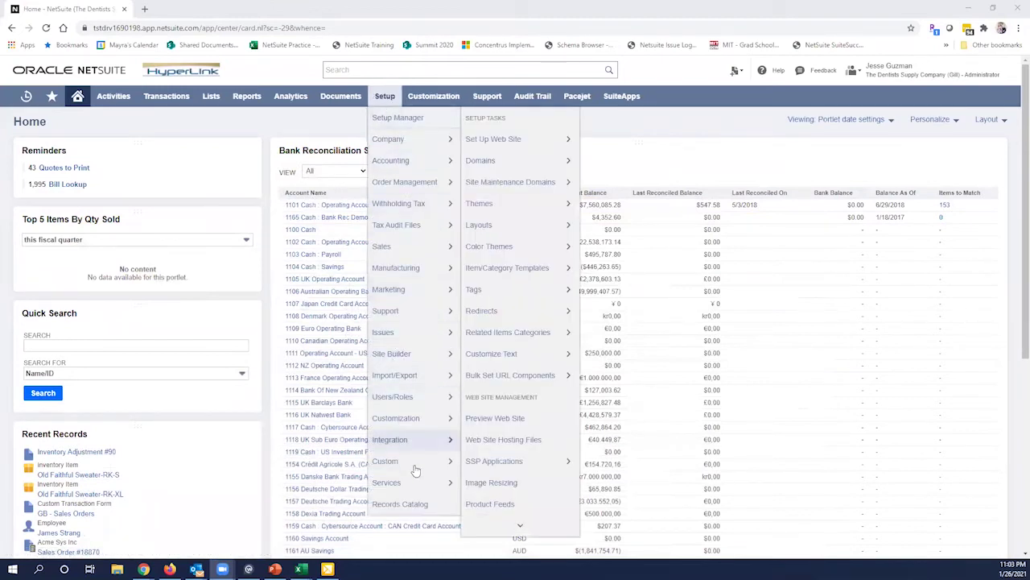
left_click(437, 380)
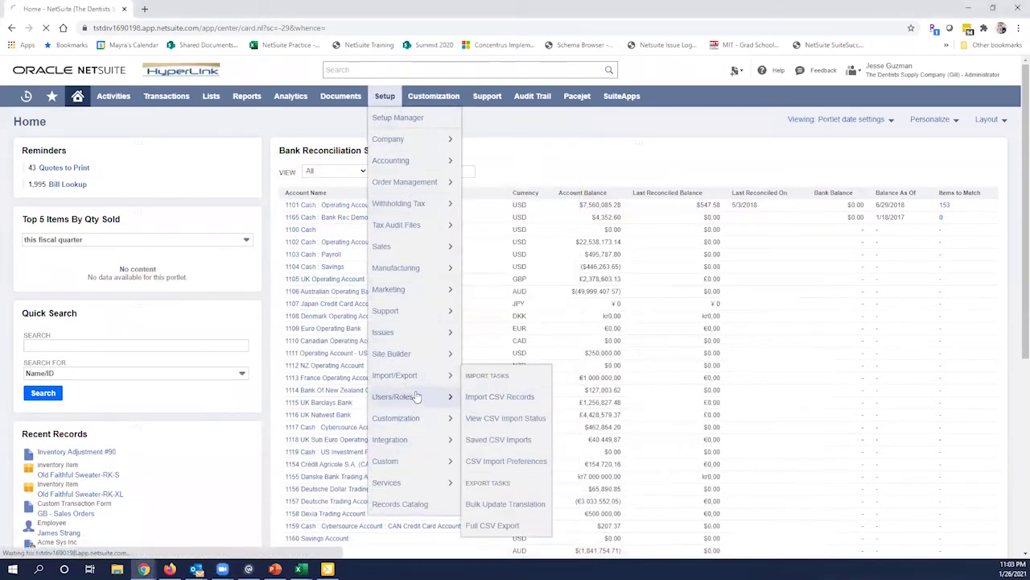
mouse_move(425, 357)
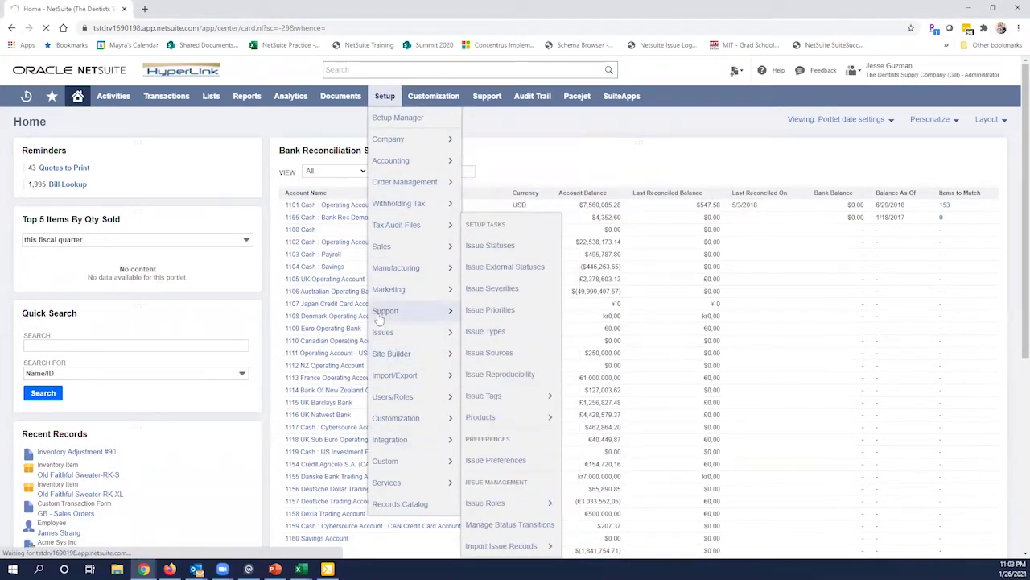
mouse_move(378, 315)
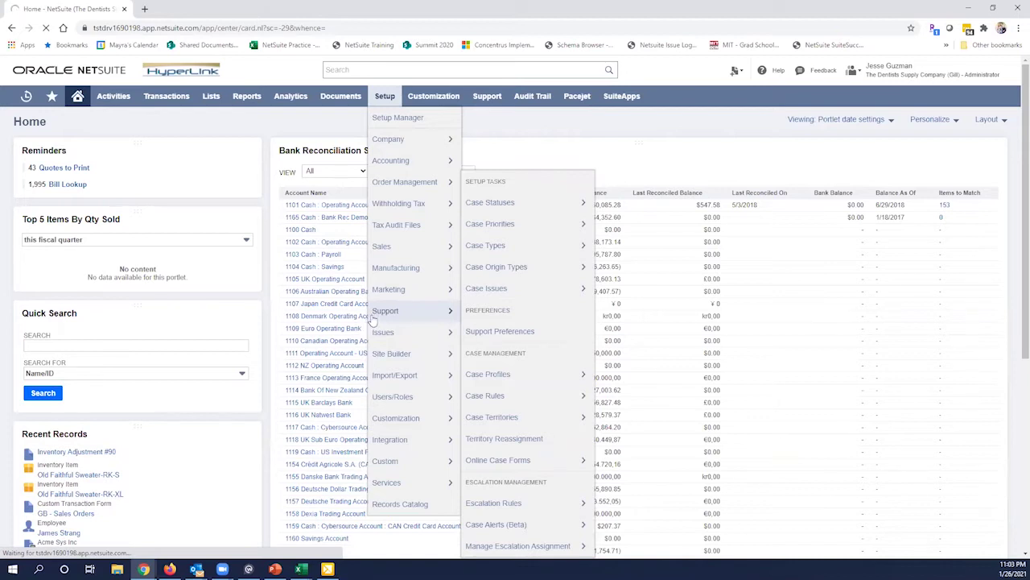
mouse_move(451, 339)
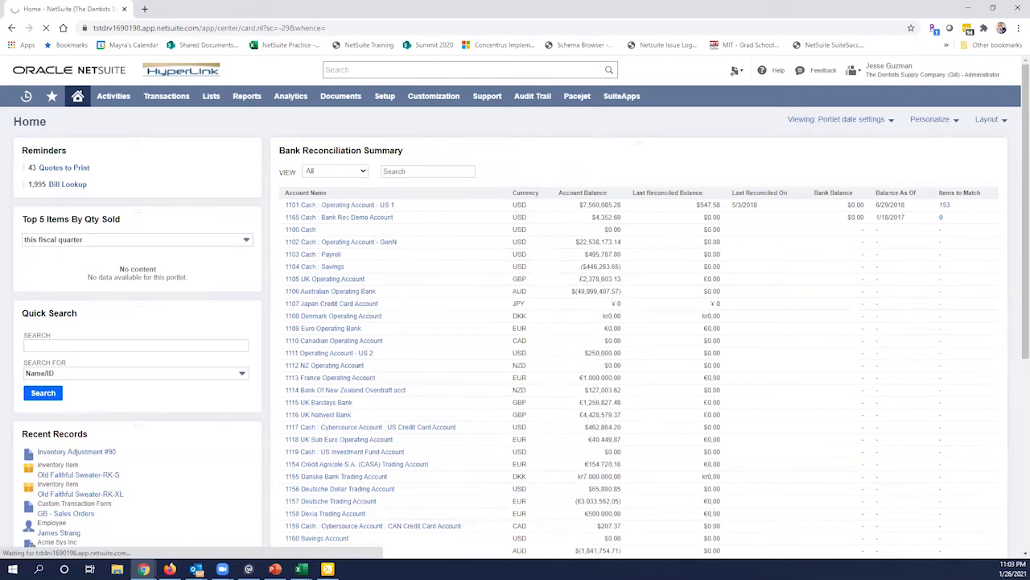
Step: Set Import Type to Transactions and Record Type to Inventory Adjustment, with Comma delimiter
left_click(640, 326)
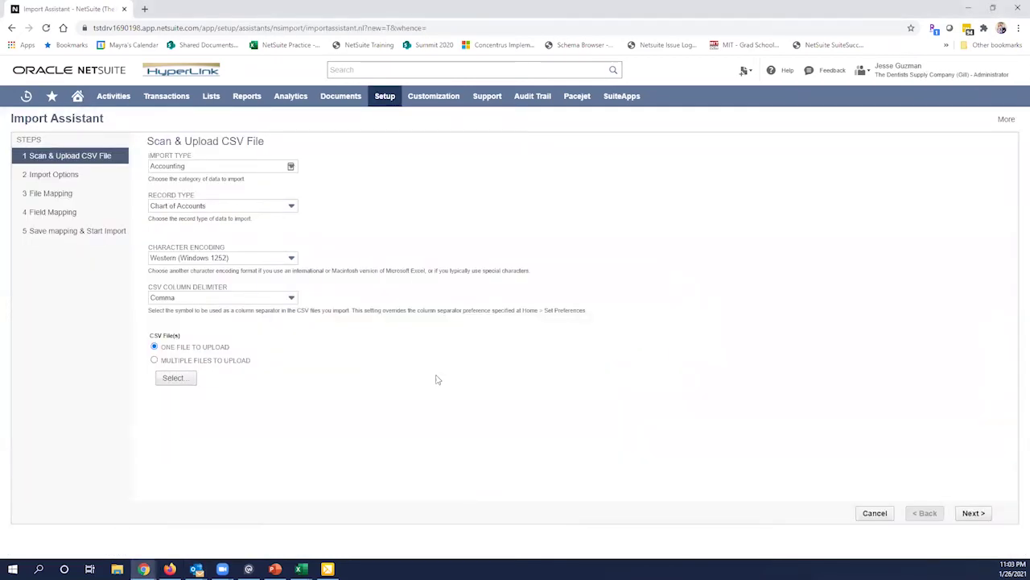
left_click(291, 166)
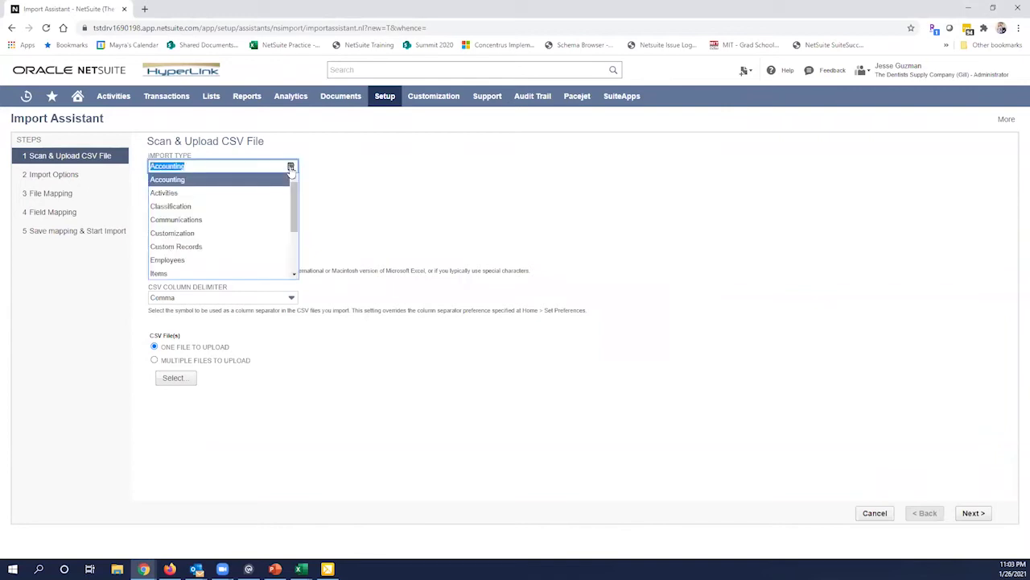
scroll(211, 219, "down", 2)
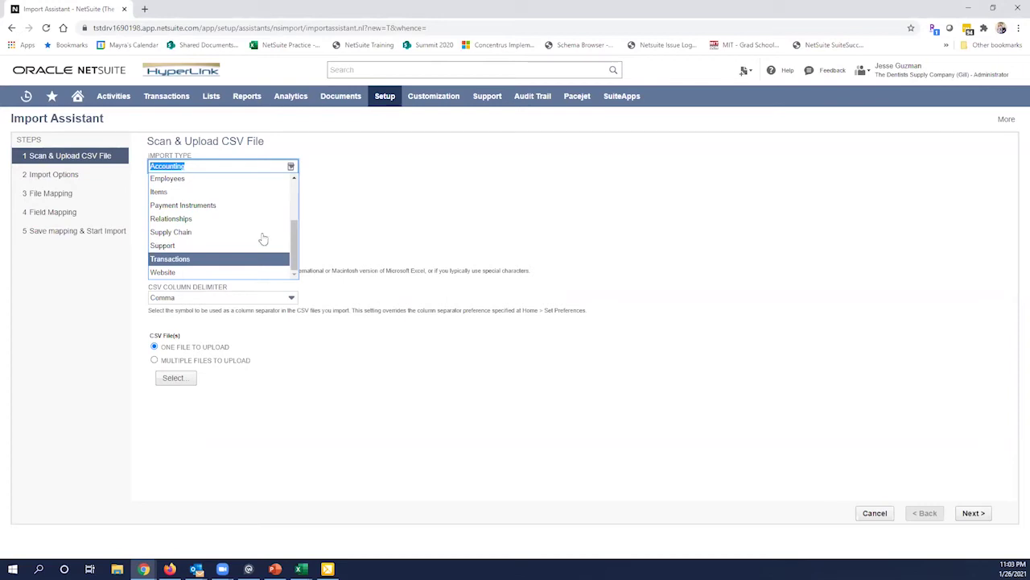
left_click(184, 259)
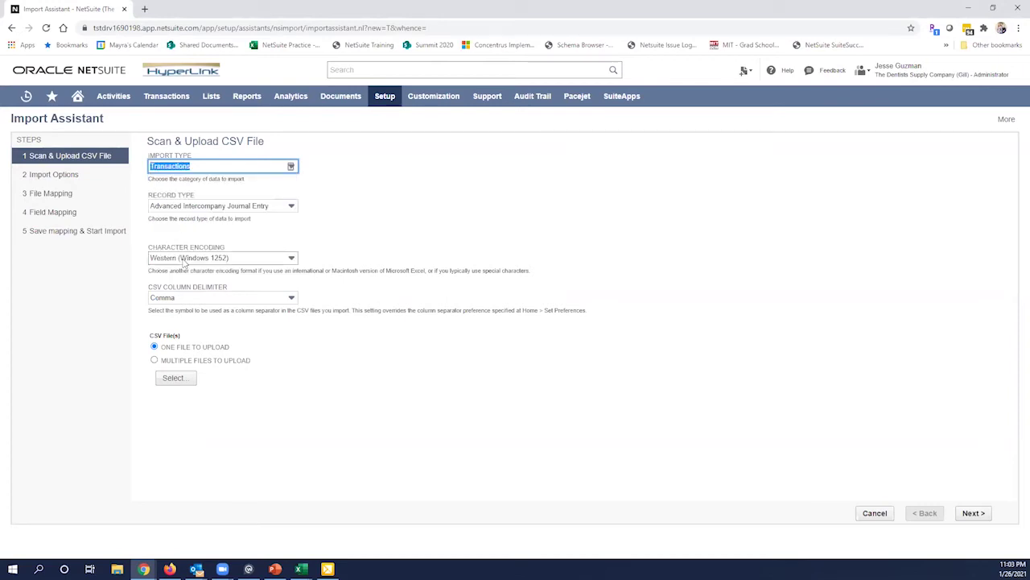
left_click(293, 211)
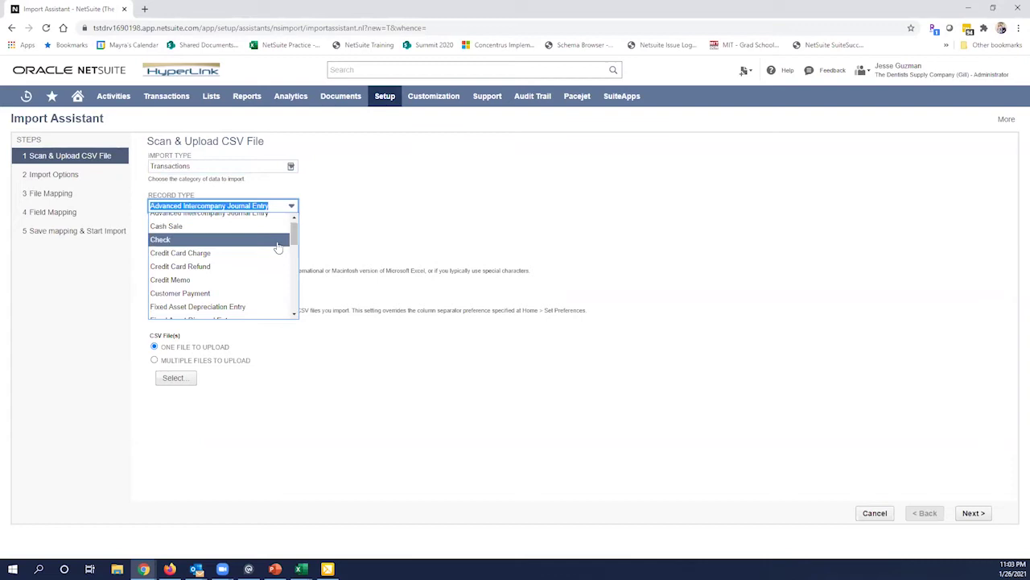
scroll(276, 247, "down", 5)
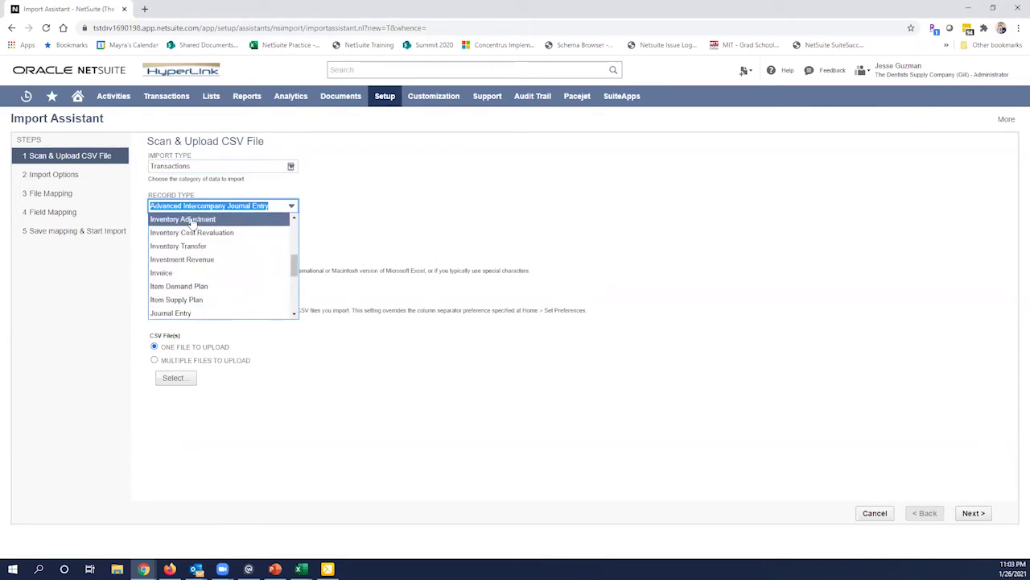
left_click(193, 221)
left_click(526, 250)
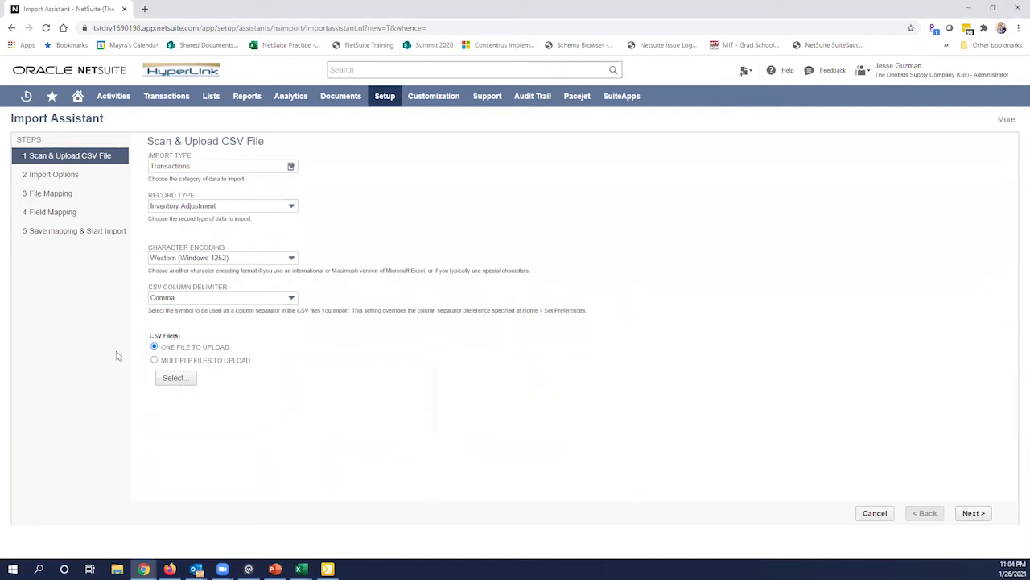
Step: Upload ShortnSuite Inventory Adjustment File 20210126.csv from OneDrive's Short & Suite Inventory Adjustments folder
left_click(193, 382)
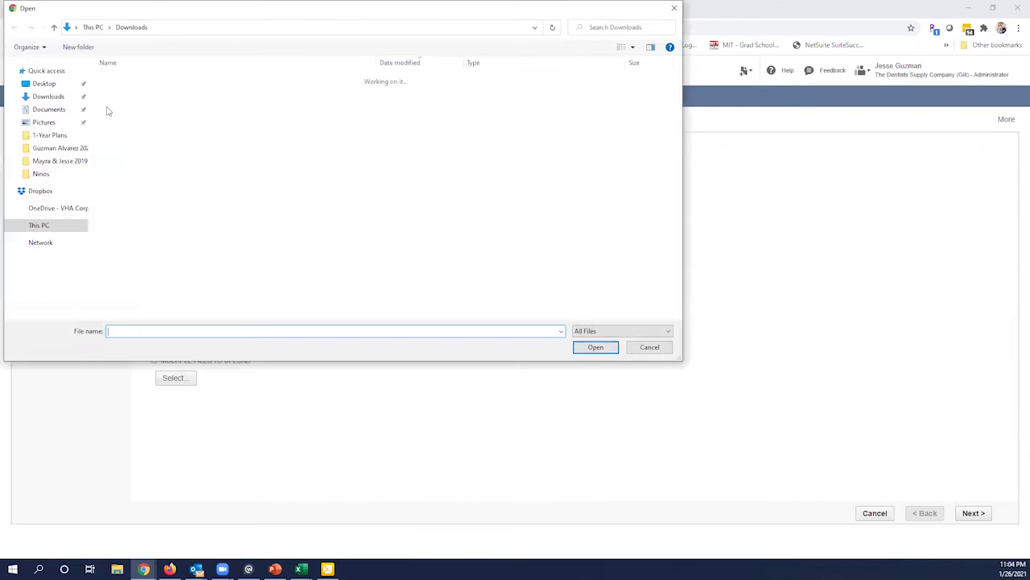
left_click(58, 209)
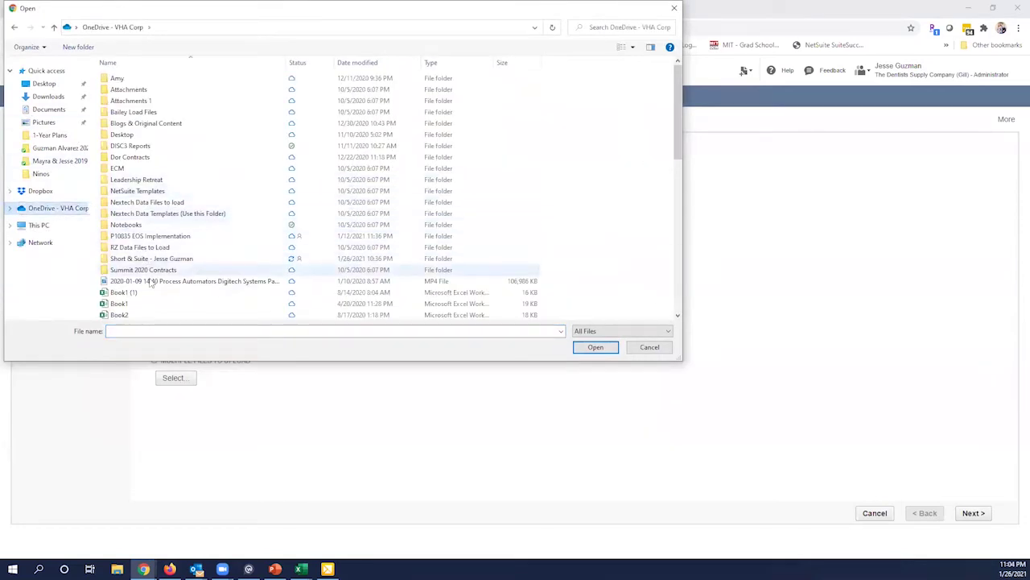
double_click(149, 260)
double_click(149, 146)
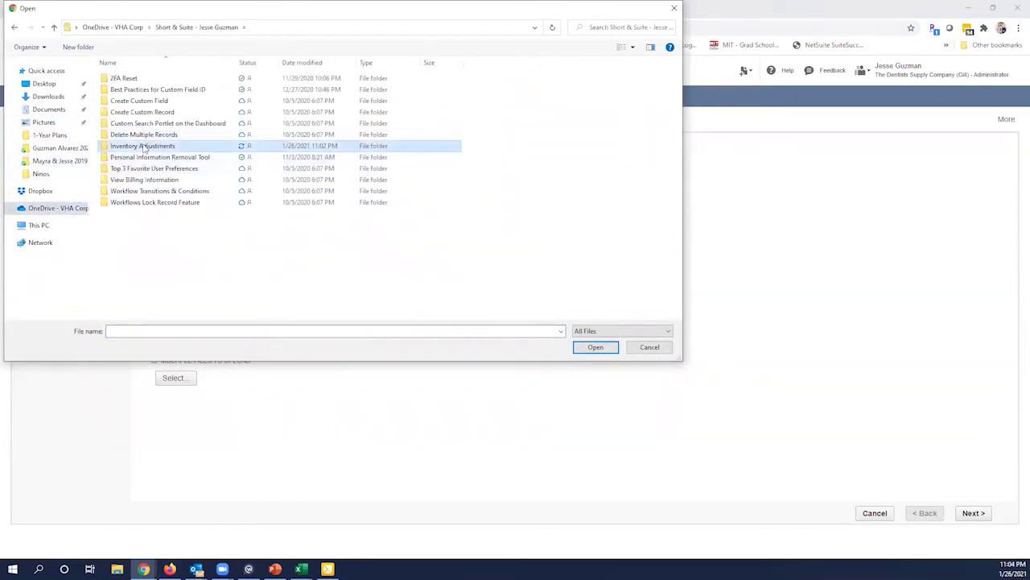
left_click(150, 82)
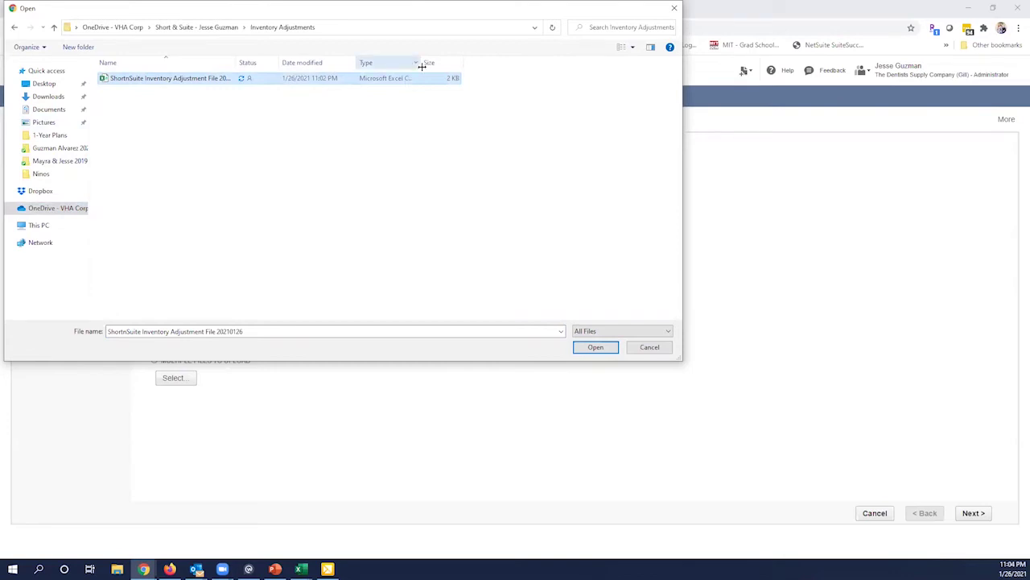
left_click_drag(539, 65, 541, 65)
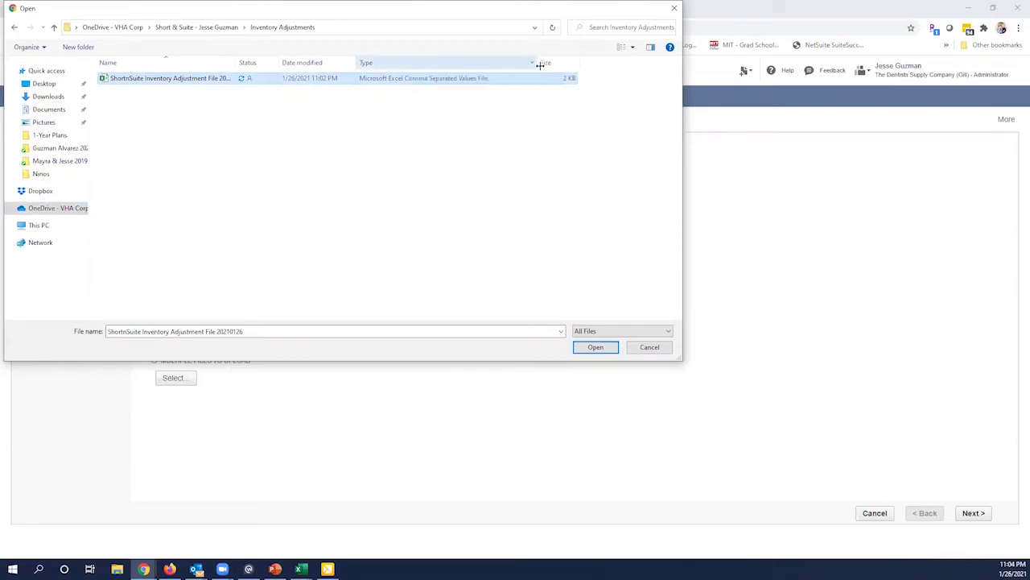
left_click(594, 347)
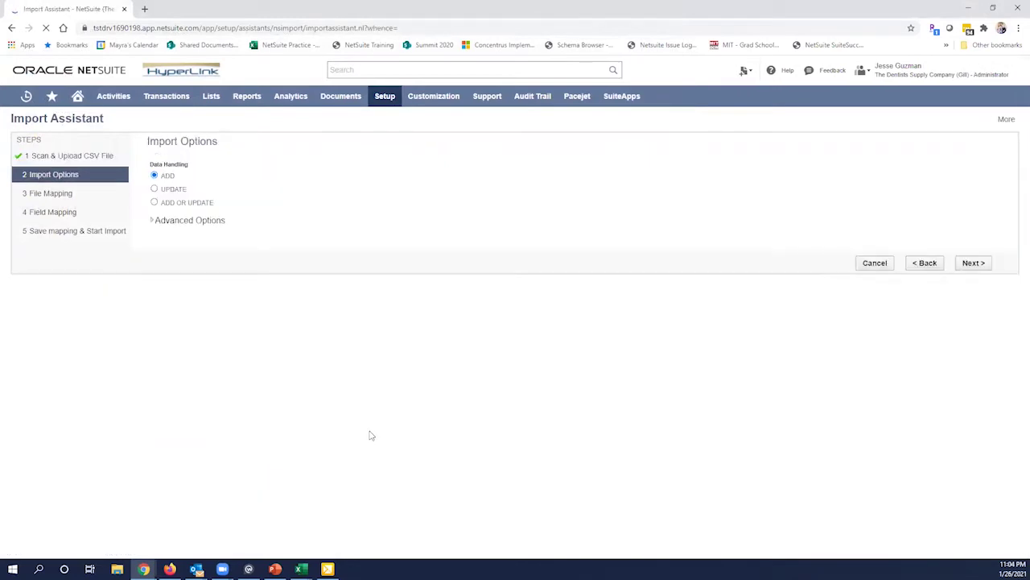
Step: Review and collapse Advanced Options, leaving Data Handling on Add
left_click(154, 221)
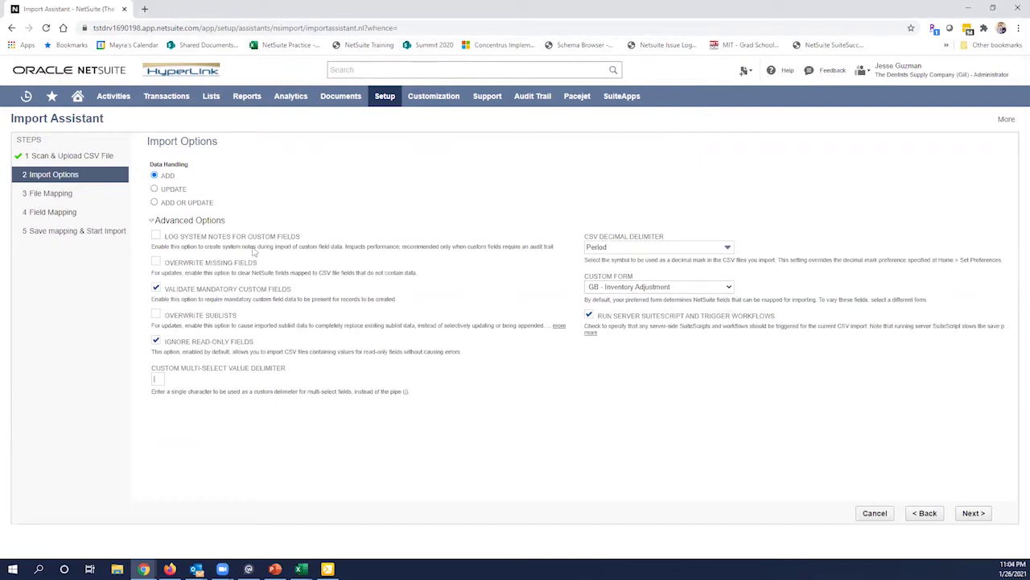
left_click(151, 220)
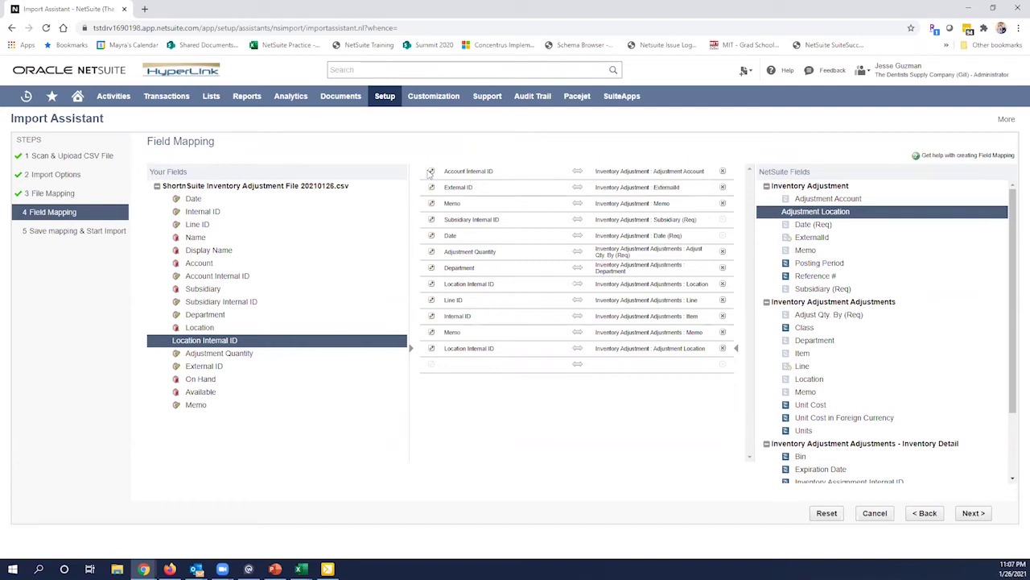
Step: Match Account and Subsidiary by internal ID and Department by name
left_click(431, 171)
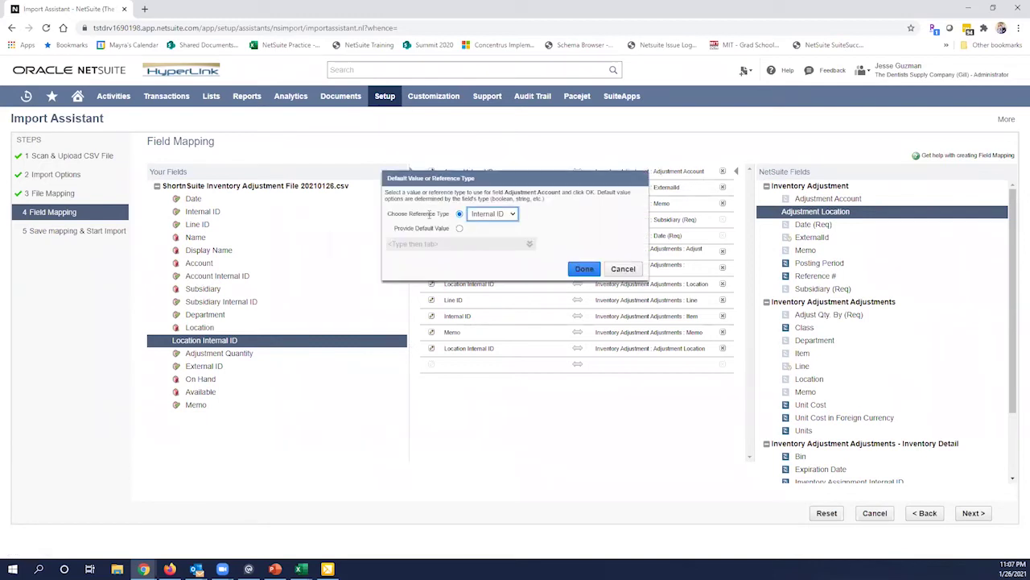
left_click(584, 269)
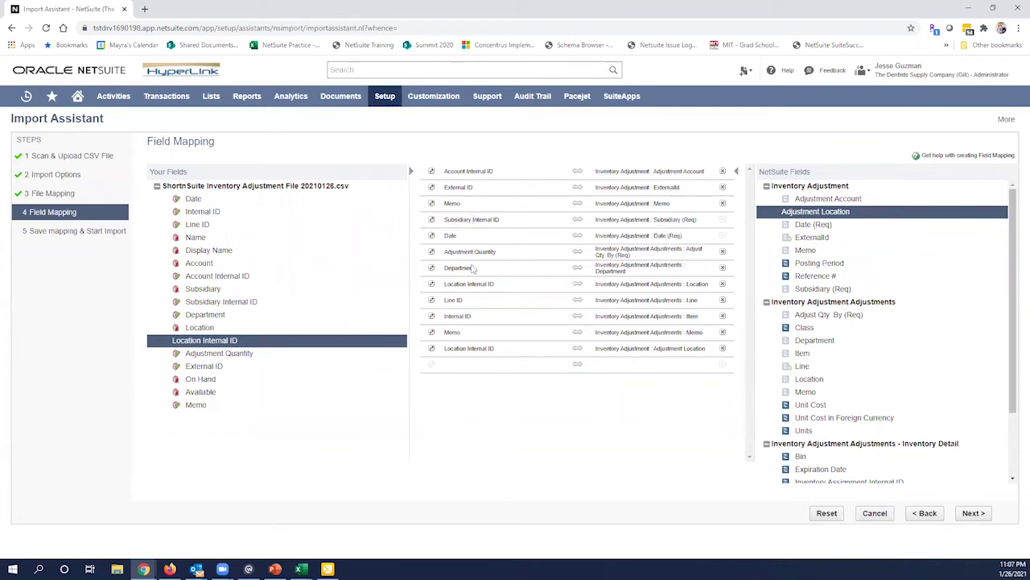
left_click(432, 221)
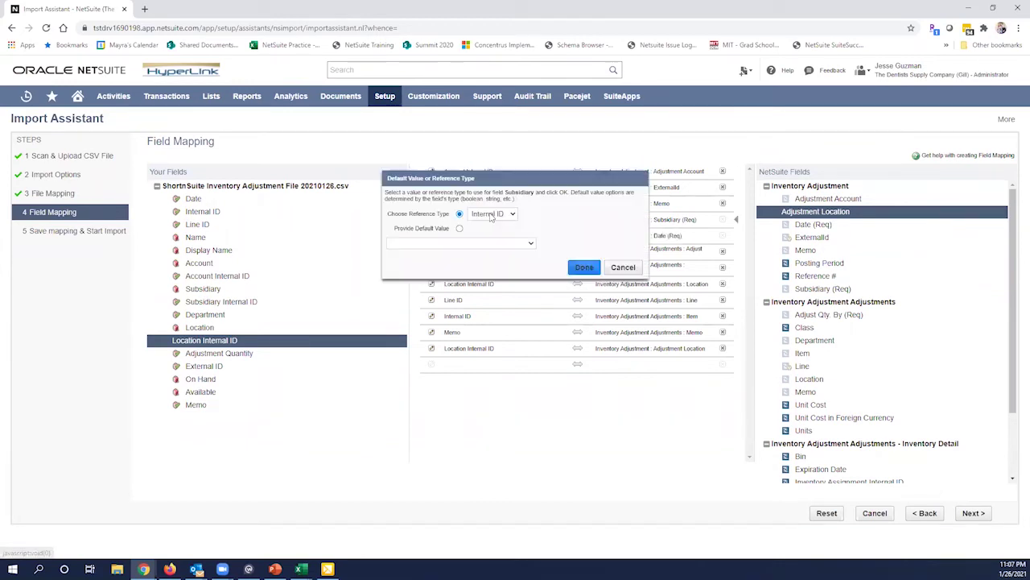
left_click(582, 267)
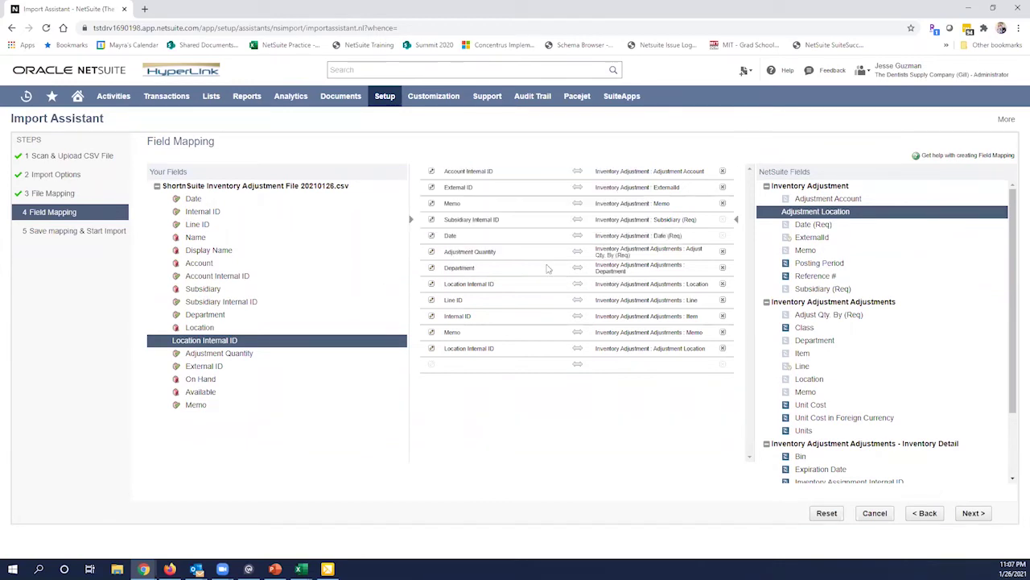
left_click(431, 268)
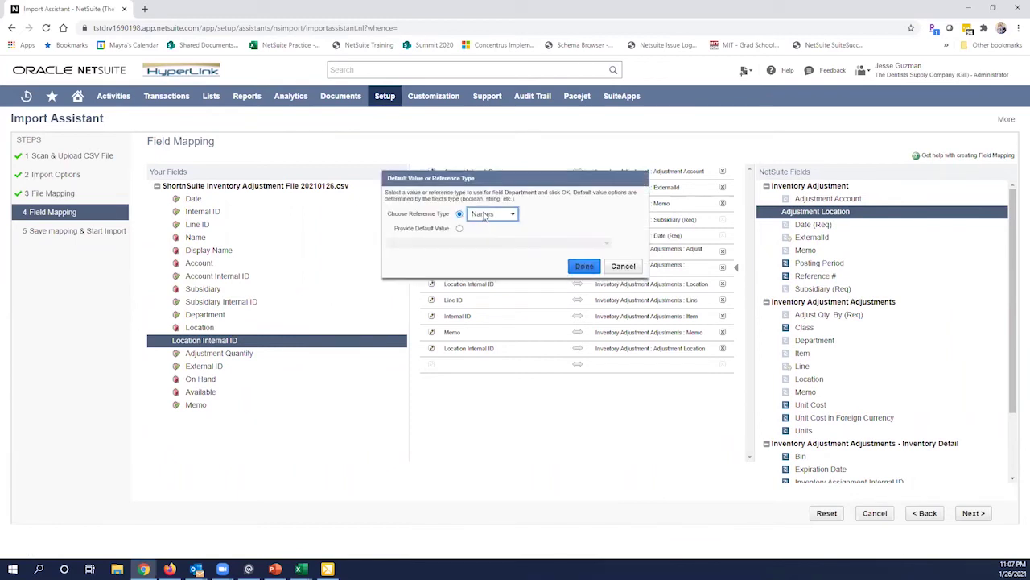
left_click(584, 267)
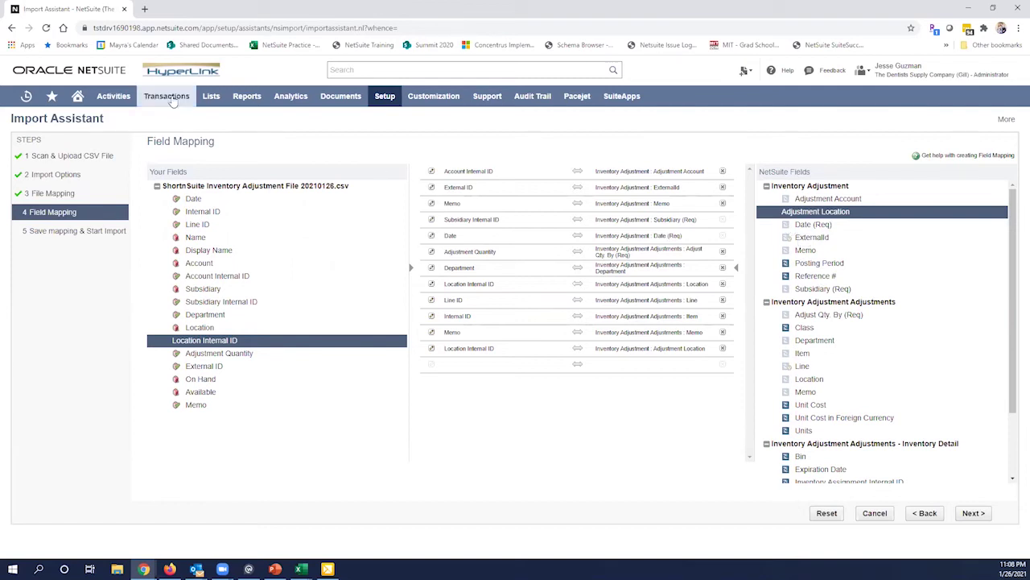
mouse_move(167, 95)
mouse_move(181, 317)
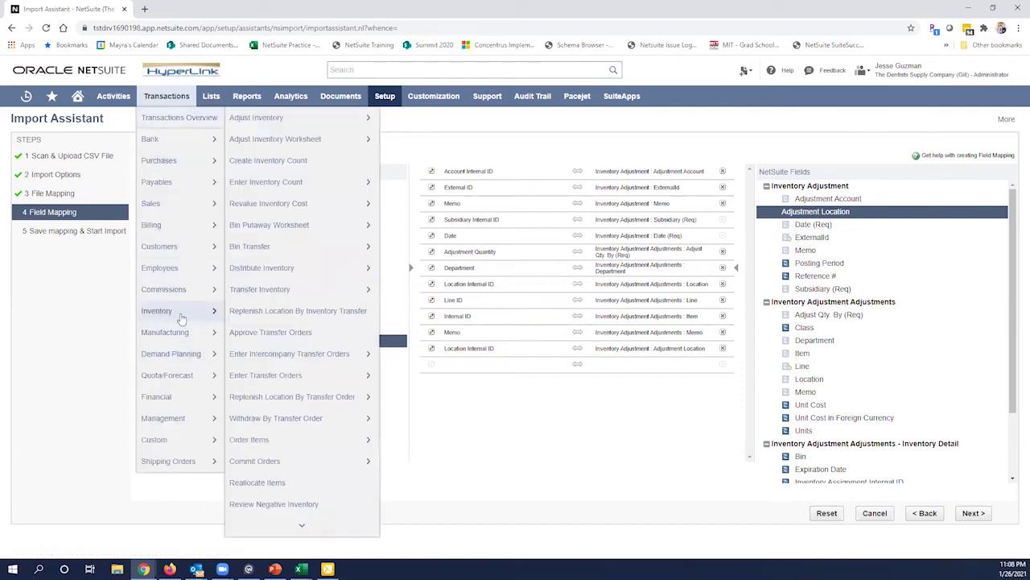
middle_click(286, 120)
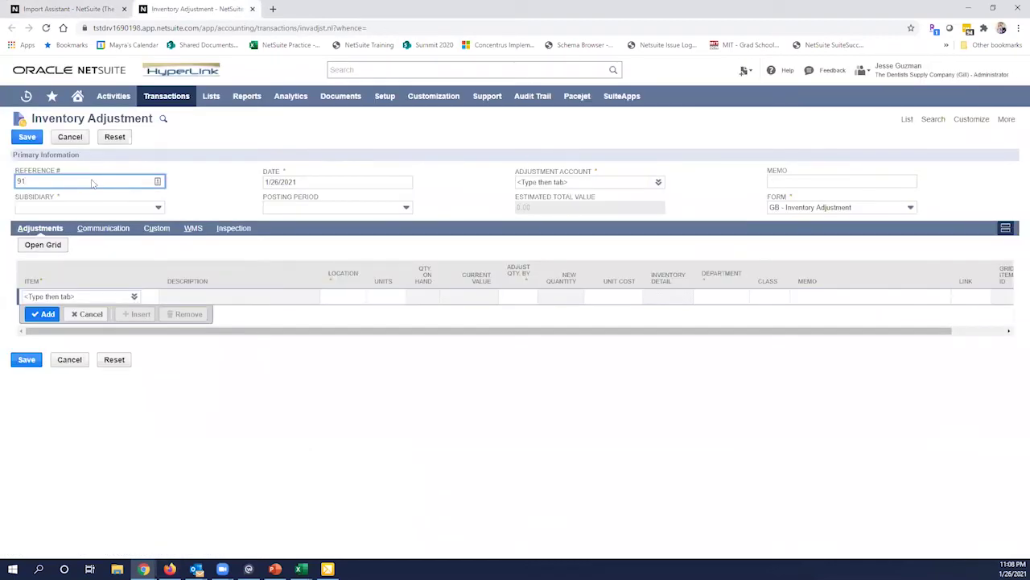
left_click(69, 8)
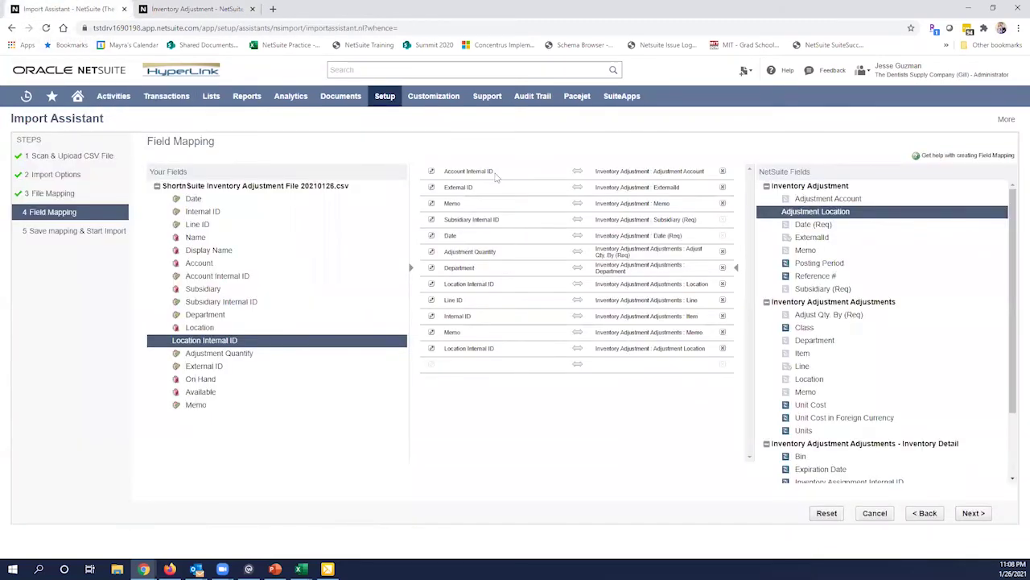
left_click(193, 8)
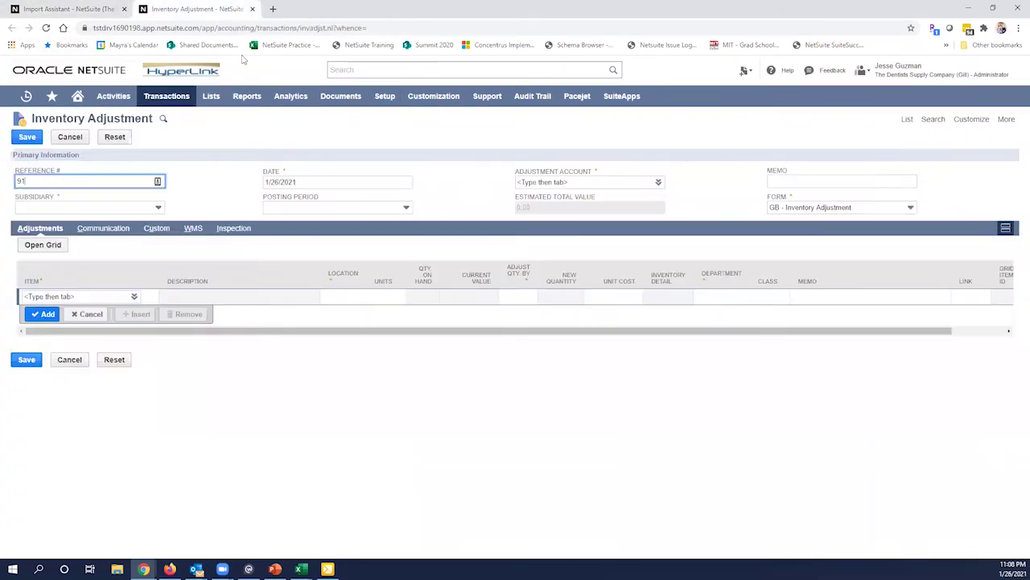
left_click(33, 7)
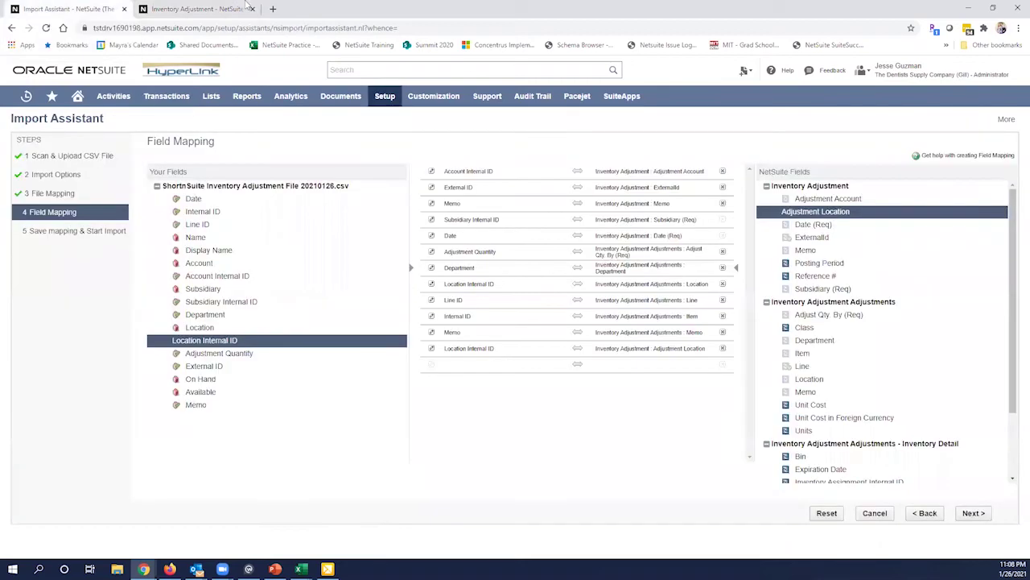
left_click(197, 8)
left_click(68, 8)
left_click(172, 8)
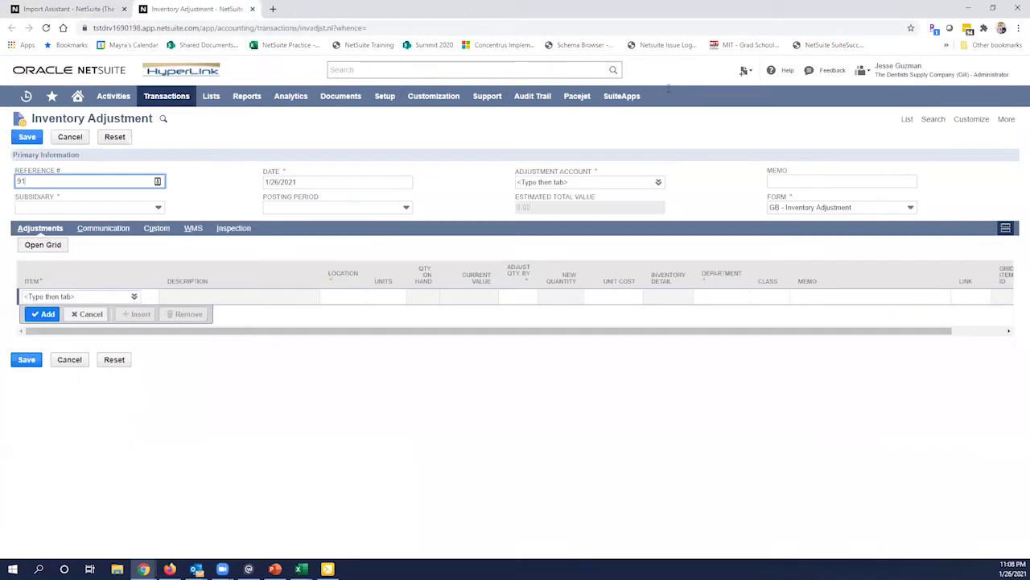
left_click(800, 181)
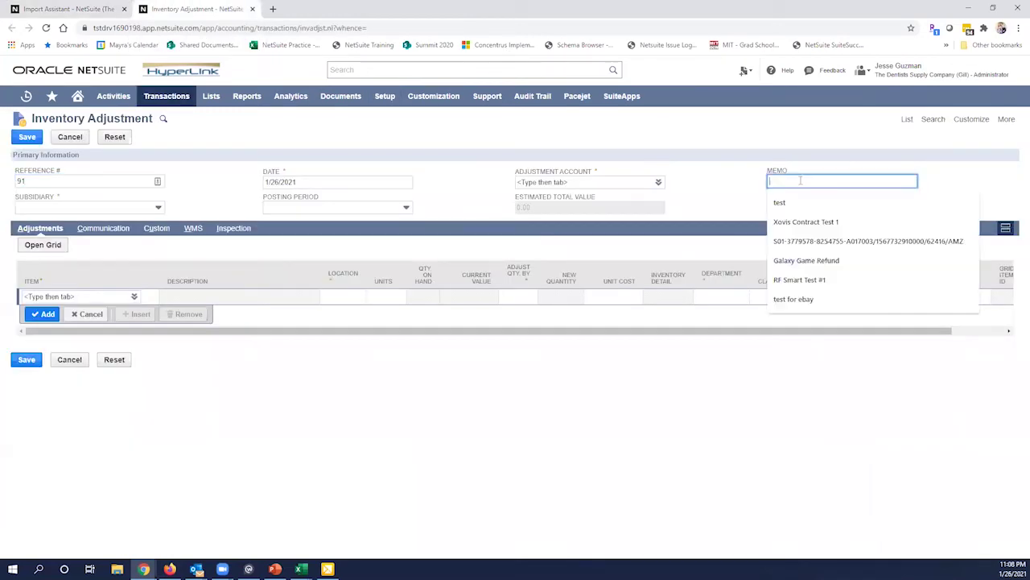
left_click(59, 6)
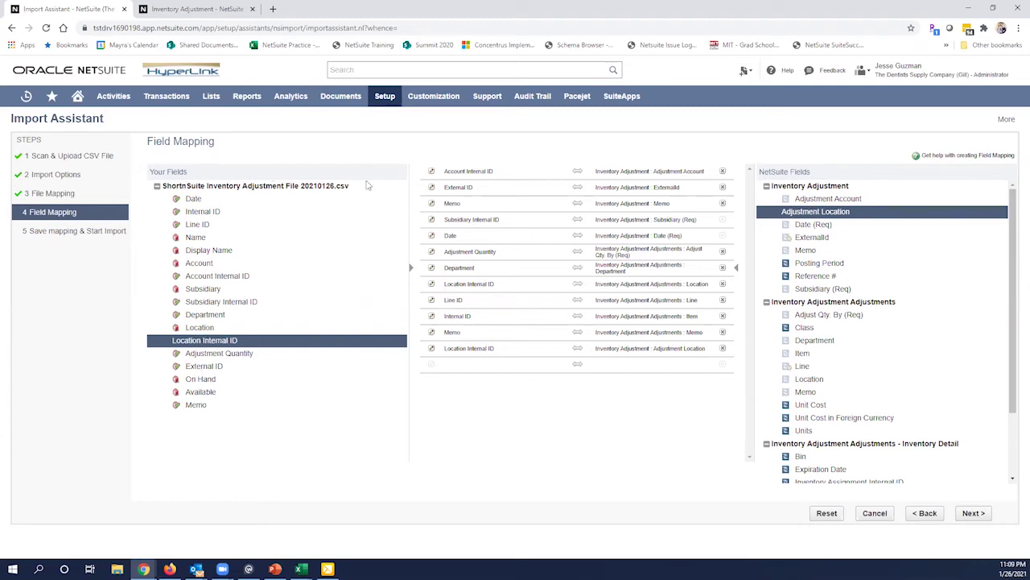
left_click(200, 8)
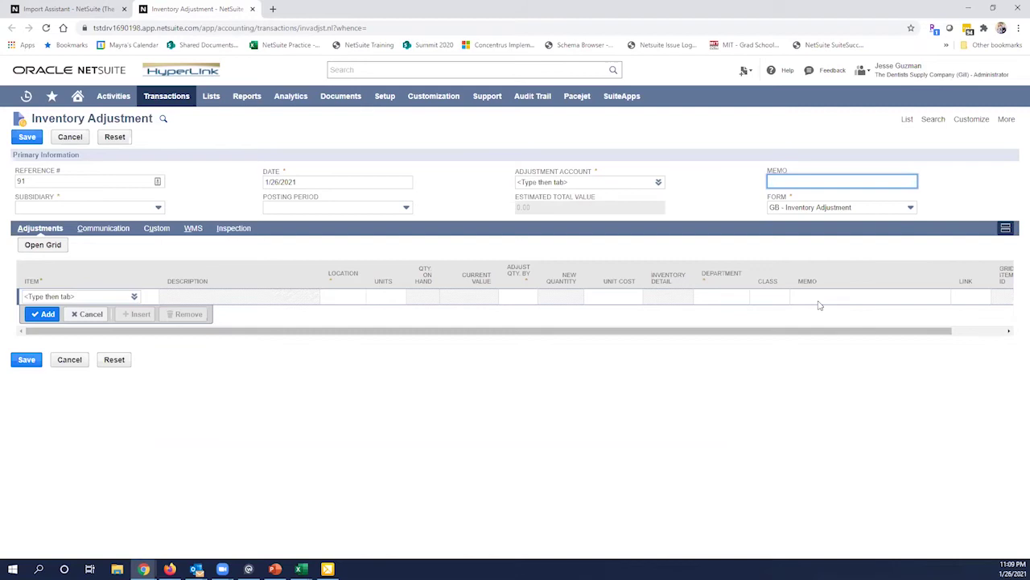
key("ctrl+shift+Tab")
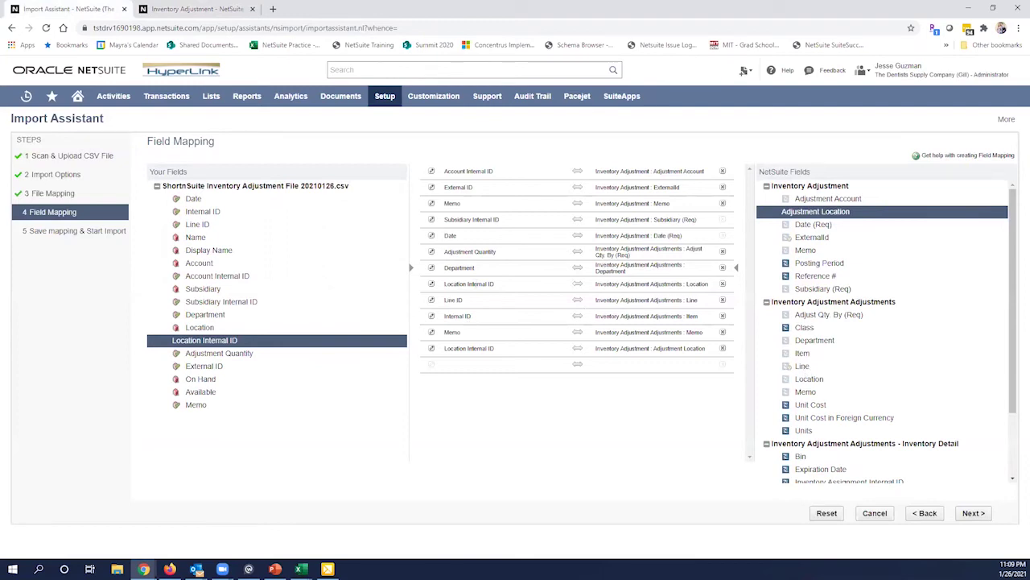
left_click(300, 568)
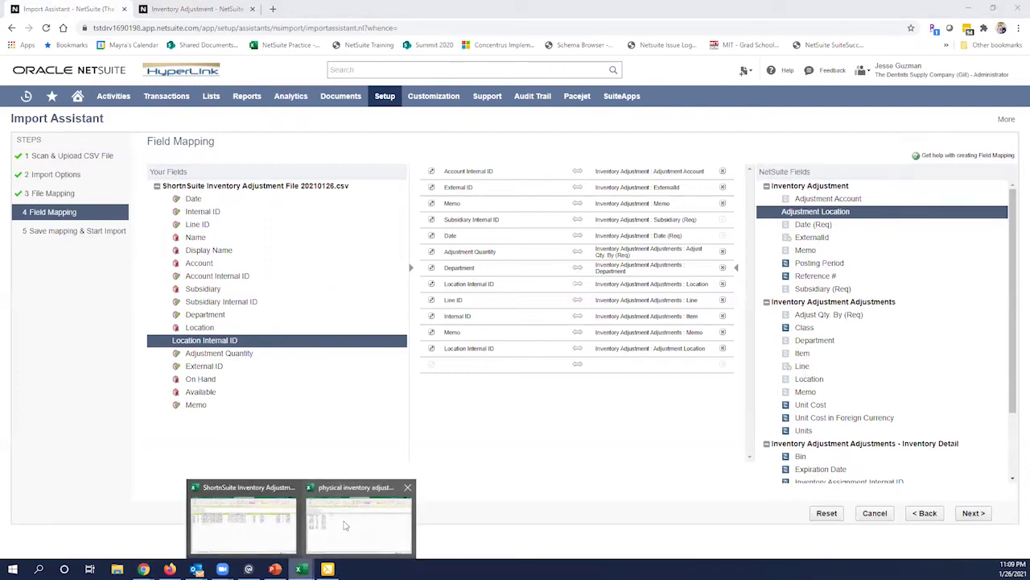
left_click(251, 518)
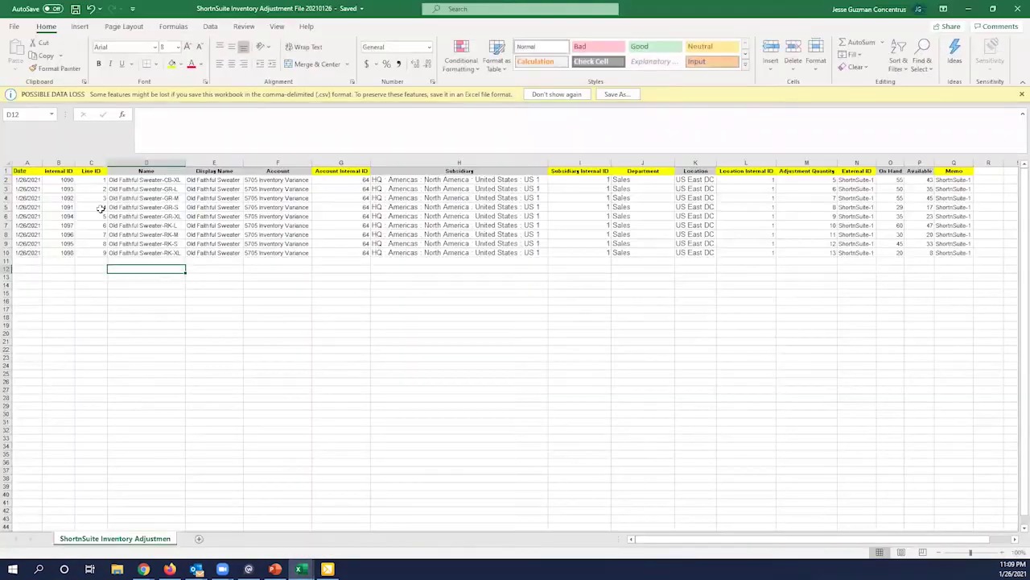
left_click(88, 183)
left_click(92, 208)
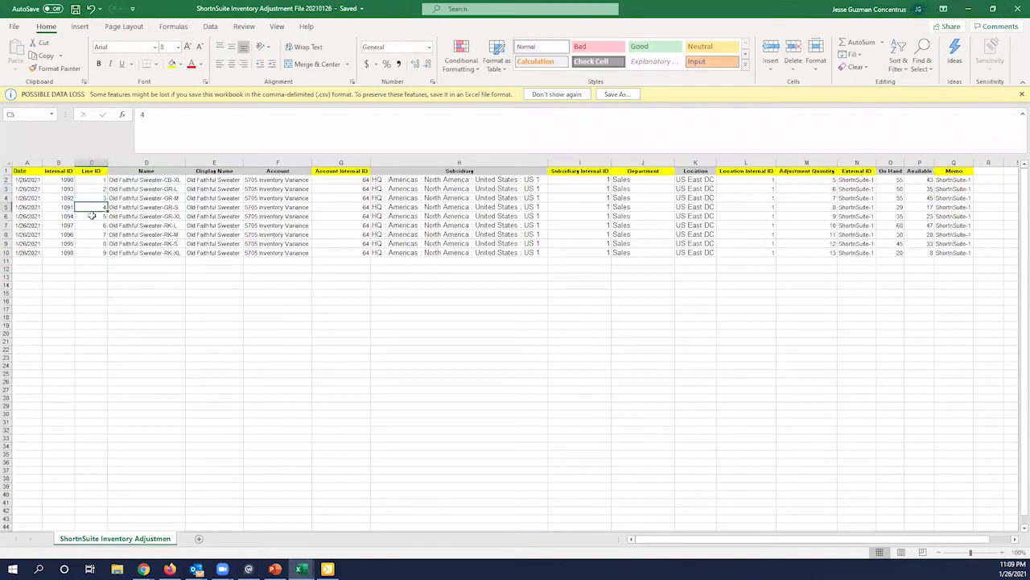
left_click(92, 216)
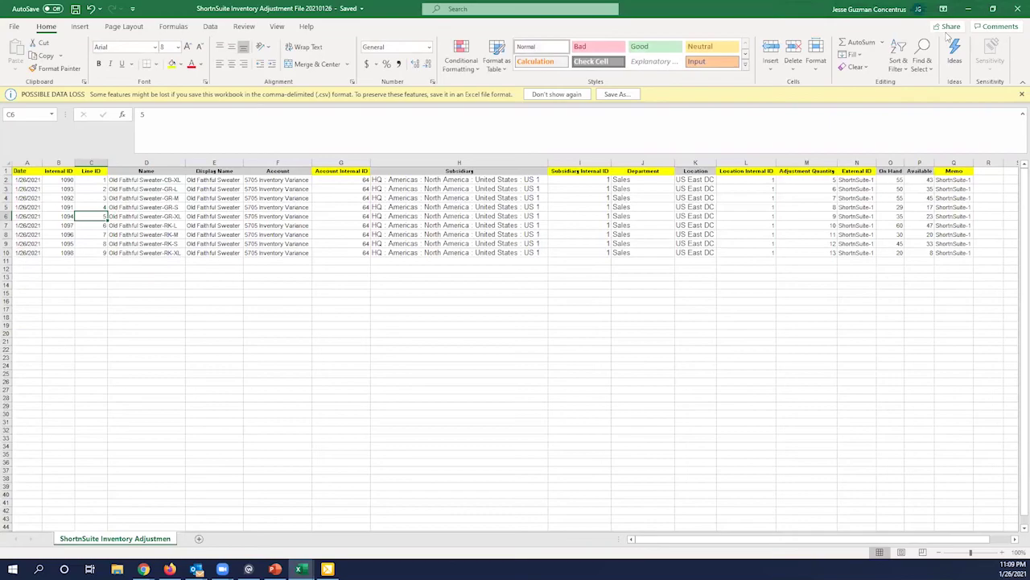
key("alt+Tab")
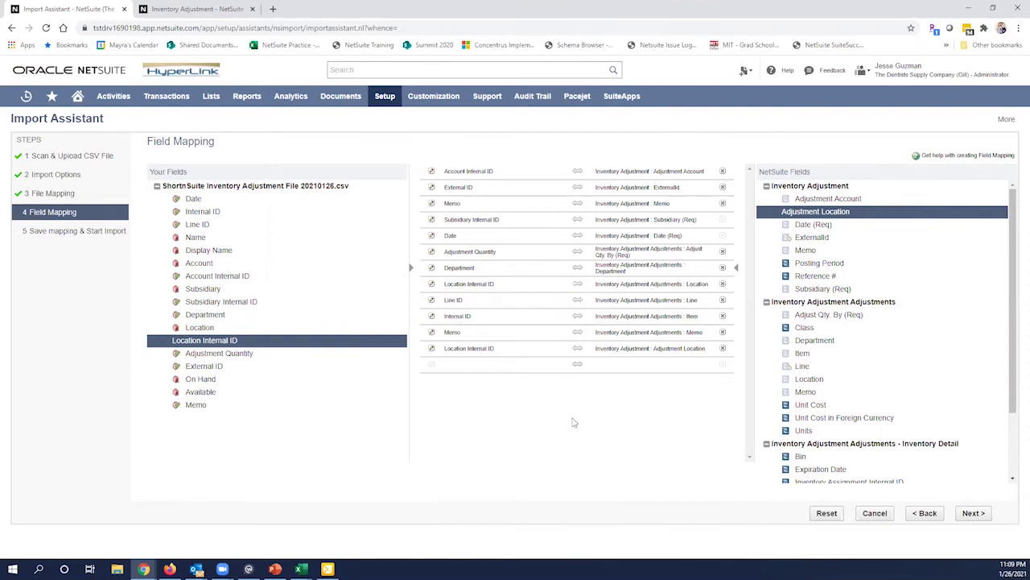
Step: Scroll the NetSuite fields list and advance past Field Mapping, hitting the missing ExternalId error
scroll(905, 467, "down", 1)
scroll(906, 467, "down", 1)
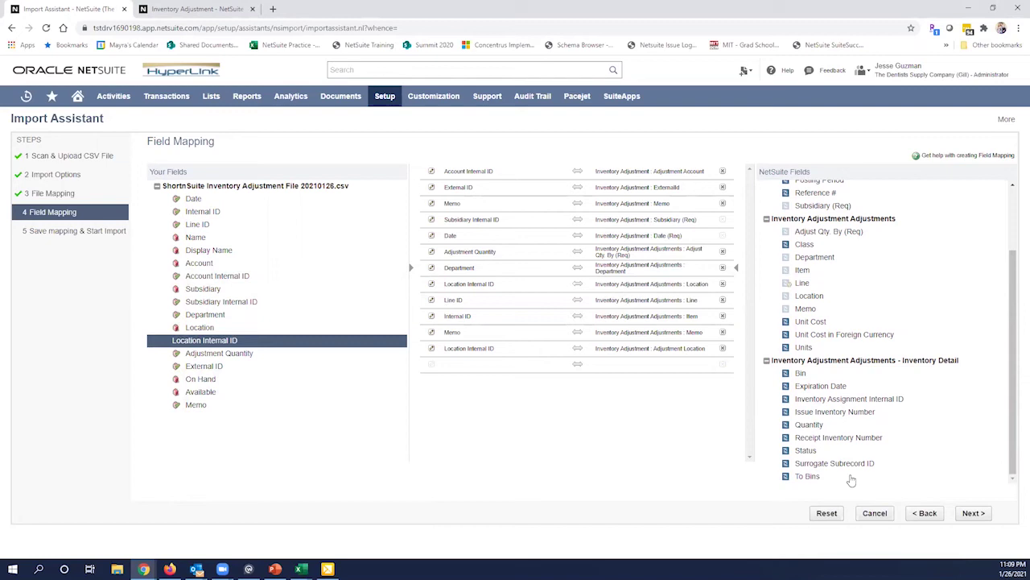
left_click(971, 513)
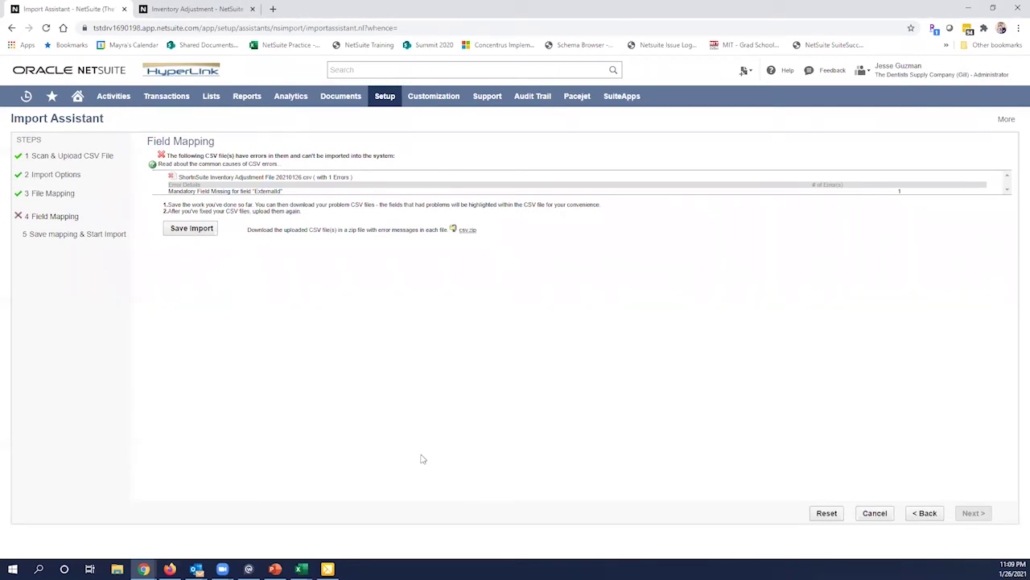
Step: Return from the error page to Field Mapping and select External ID to map
left_click(923, 517)
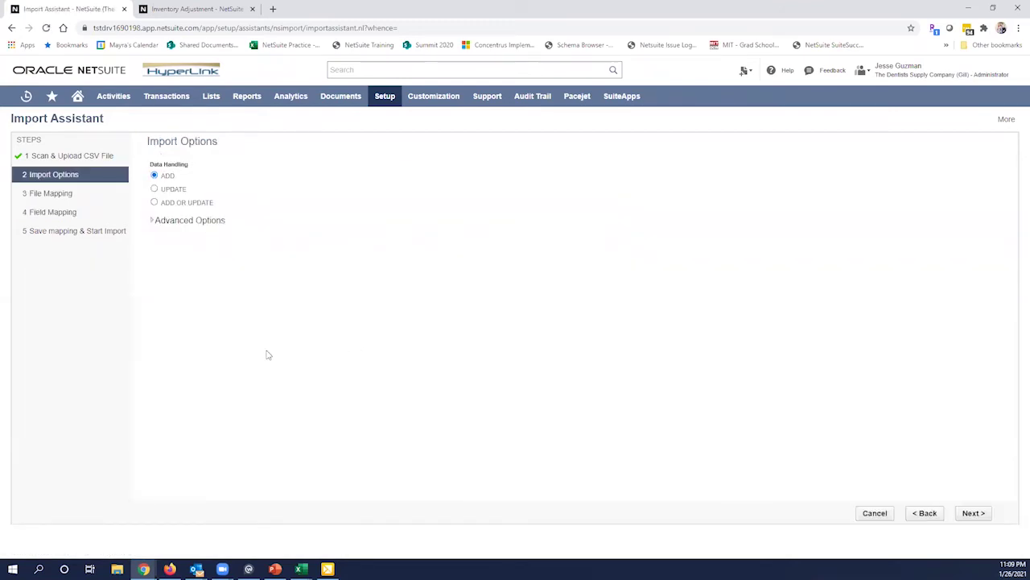
left_click(972, 515)
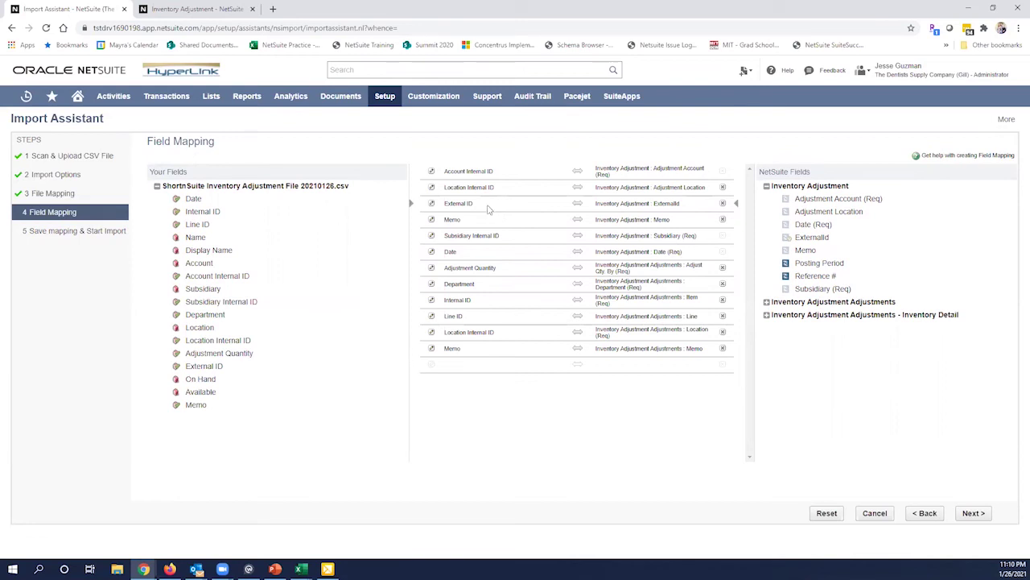
left_click(201, 367)
Step: Name the import map _inventory_adj_single_file, then Save & Run, confirming the overwrite
left_click(985, 510)
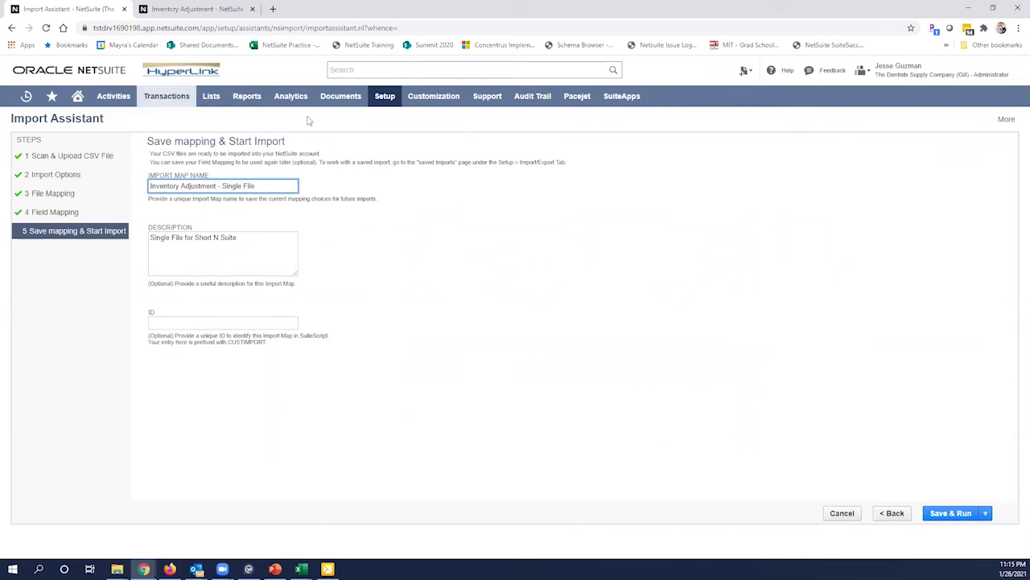
left_click(230, 320)
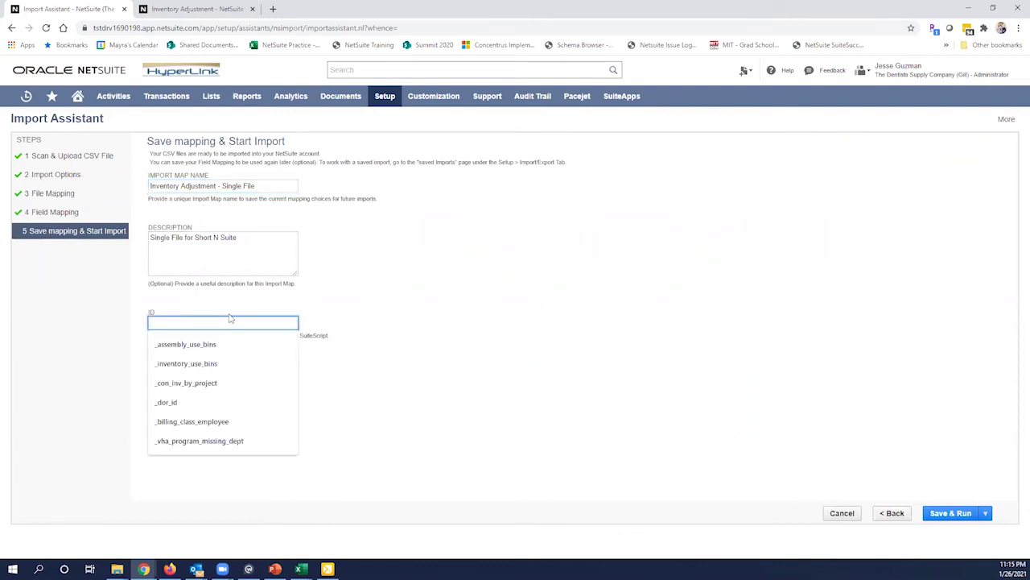
type("_inventory_")
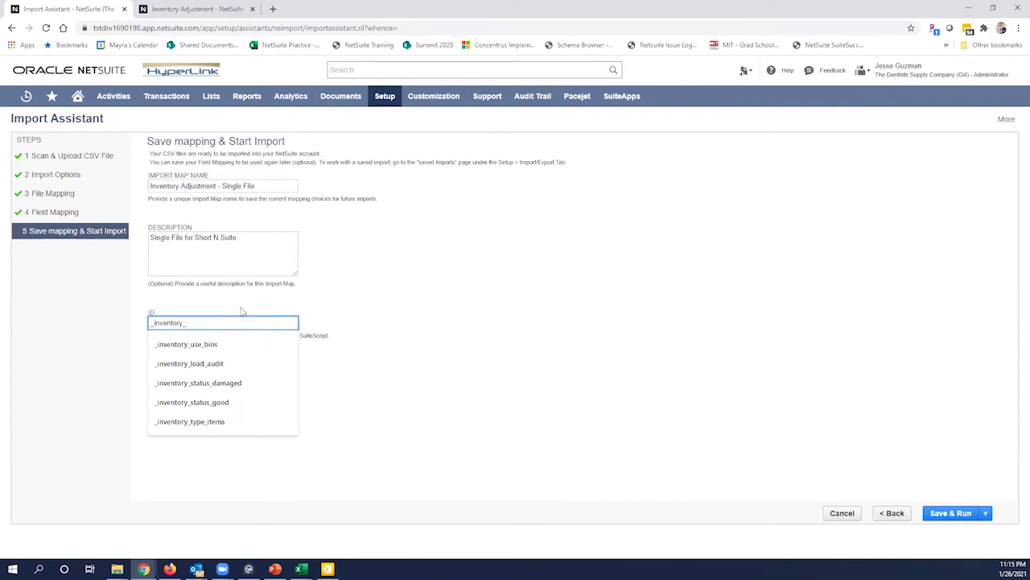
key("Escape")
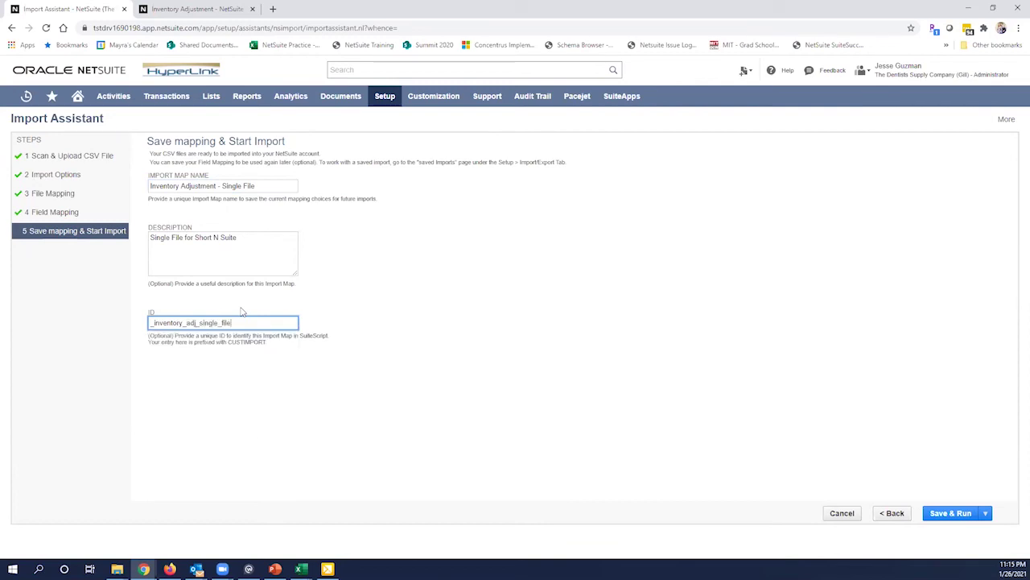
left_click(626, 312)
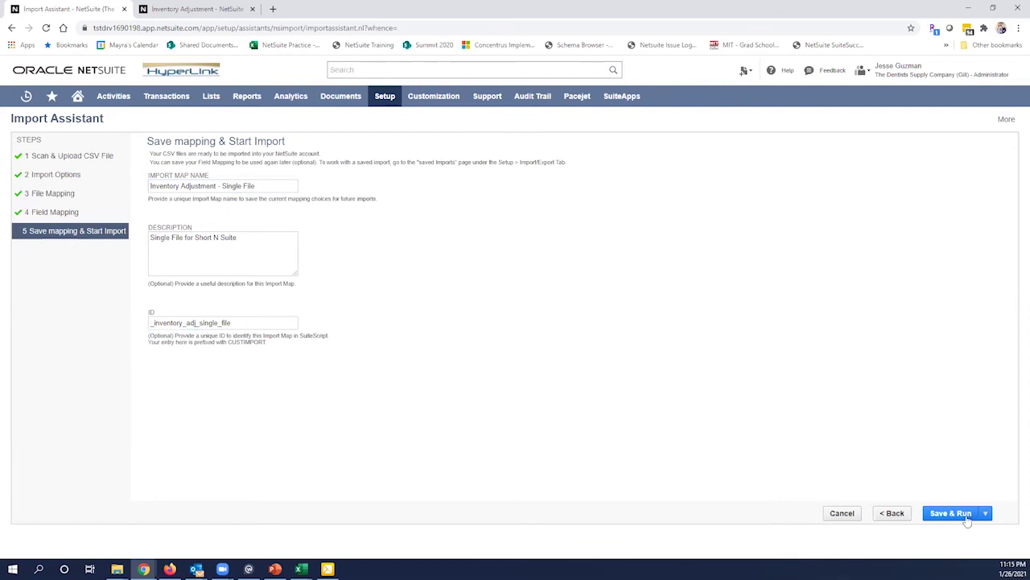
left_click(966, 519)
left_click(966, 520)
left_click(567, 89)
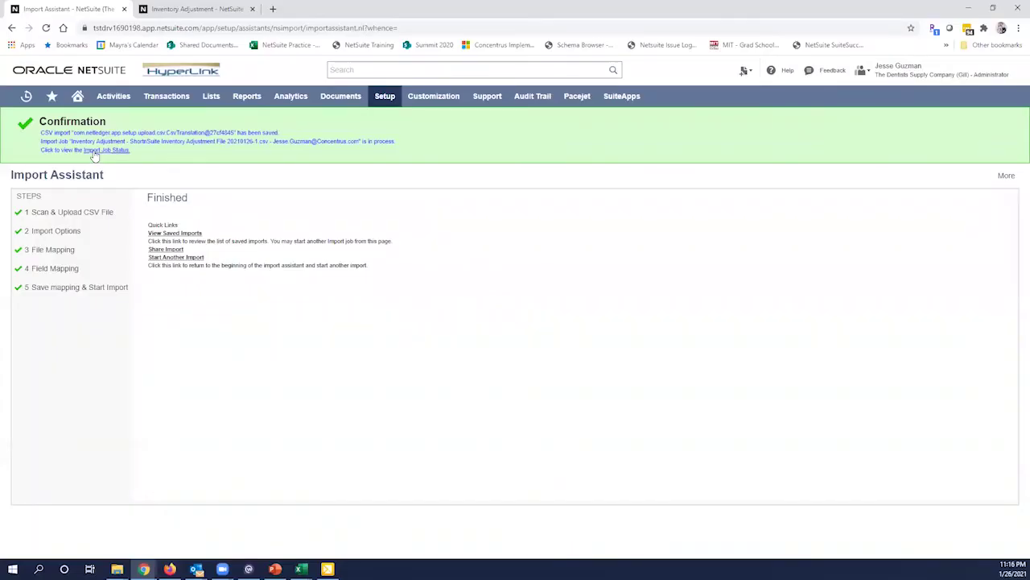
Step: Verify the import job completed with 1 of 1 records, then view the Inventory Adjustments list
left_click(96, 150)
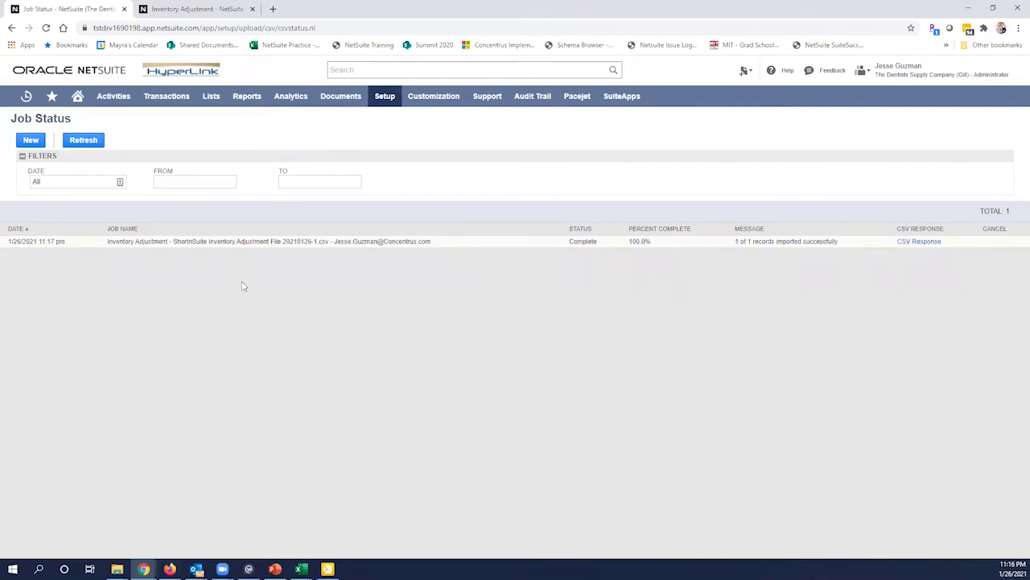
left_click(199, 6)
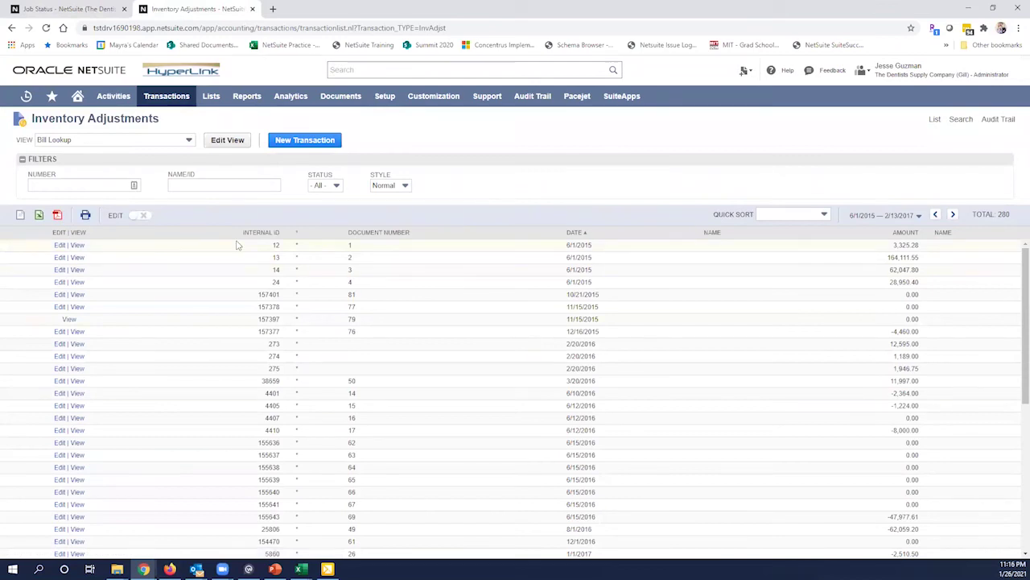
Step: Sort adjustments by Internal ID, then by Date descending so 90 and 91 top the list
left_click(252, 237)
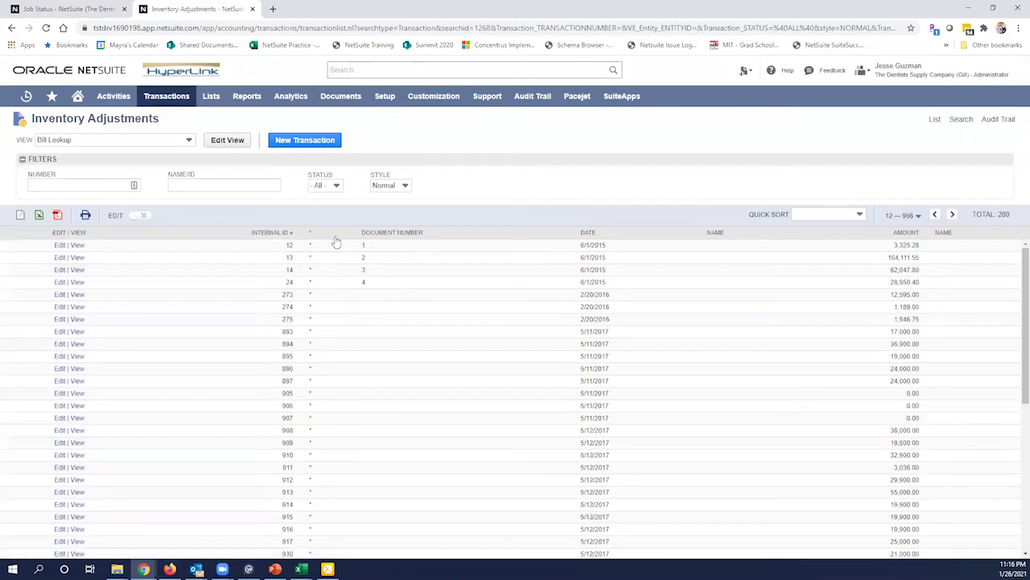
left_click(581, 235)
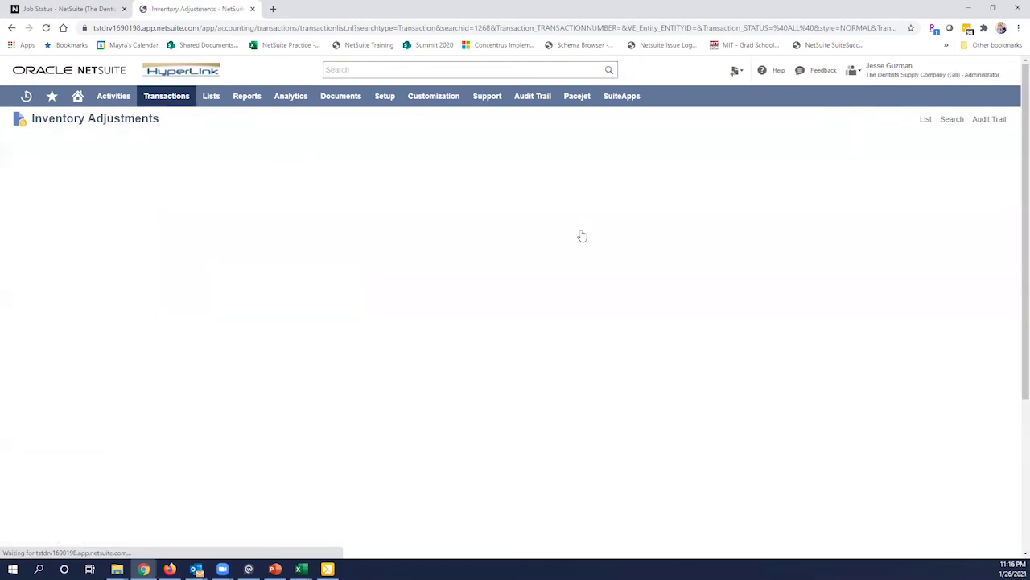
left_click(581, 233)
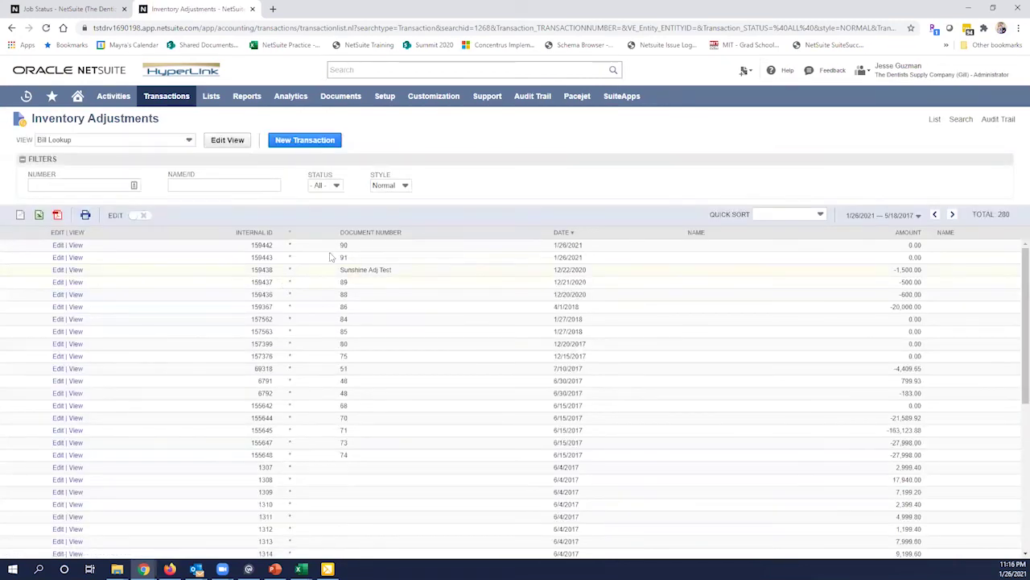
Step: View adjustment 91 and check its memo, estimated total value and nine sweater lines
left_click(78, 259)
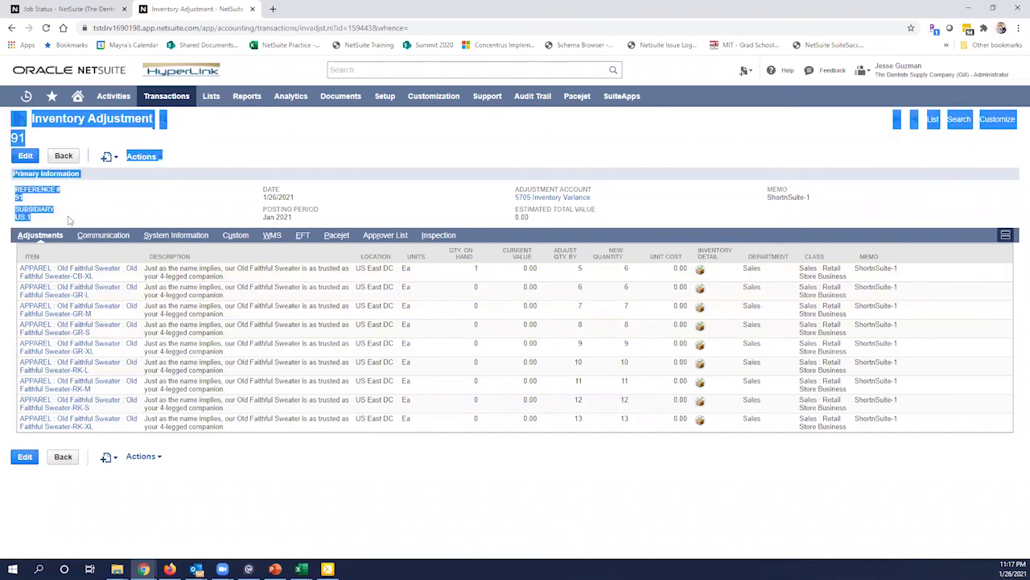
left_click_drag(599, 202, 374, 246)
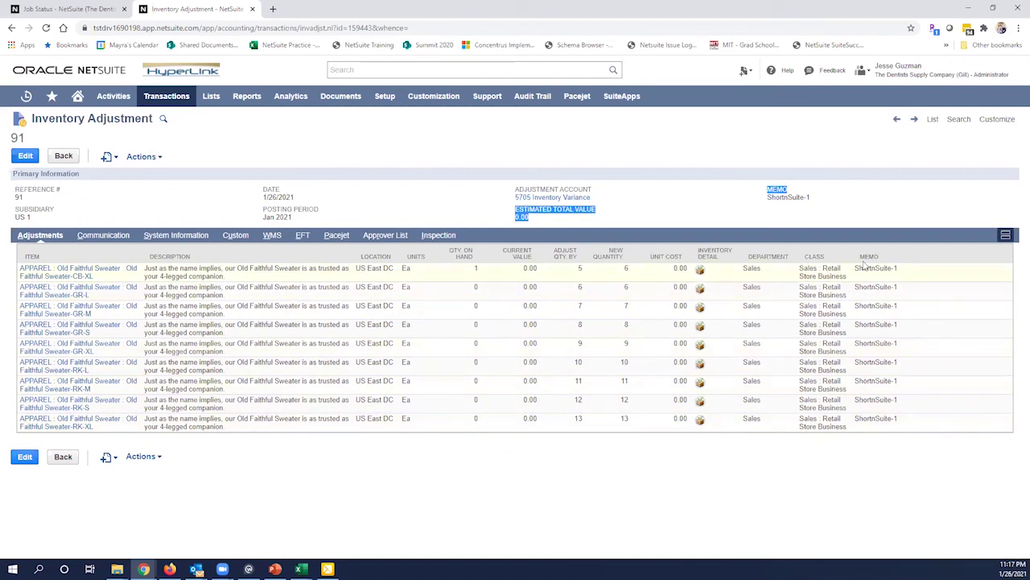
left_click(530, 511)
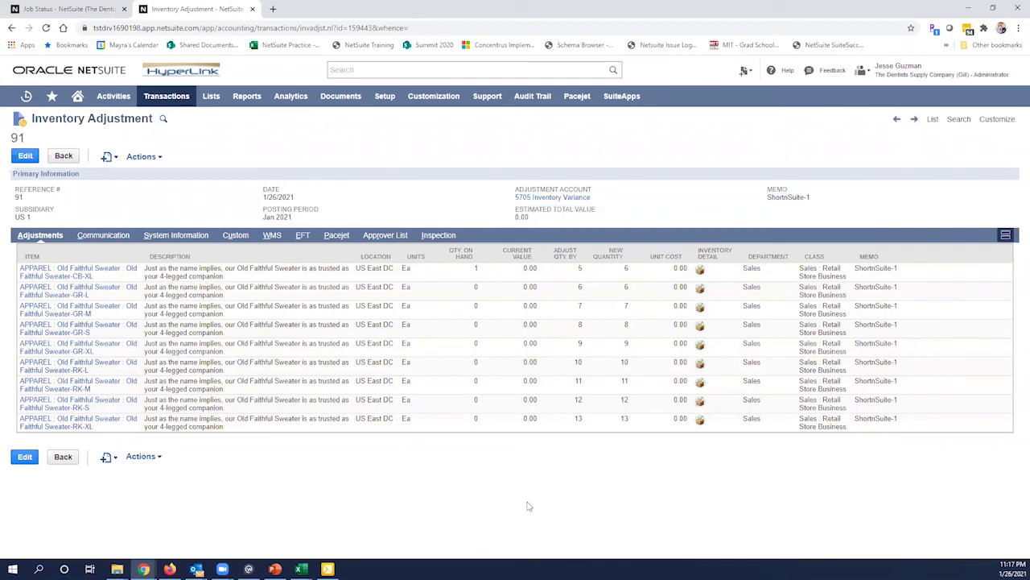